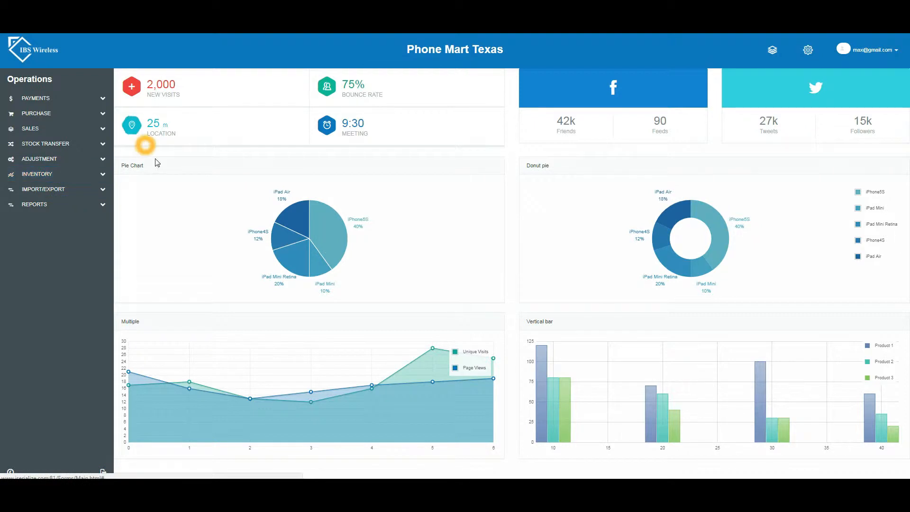
Start a new purchase order from the Purchase Order page
{"action": "left_click", "coordinate": [178, 230]}
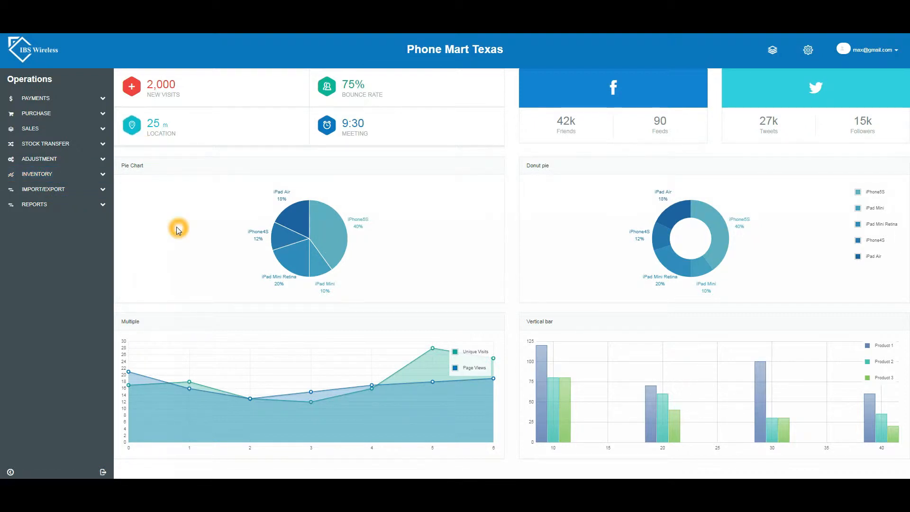
{"action": "left_click", "coordinate": [104, 117]}
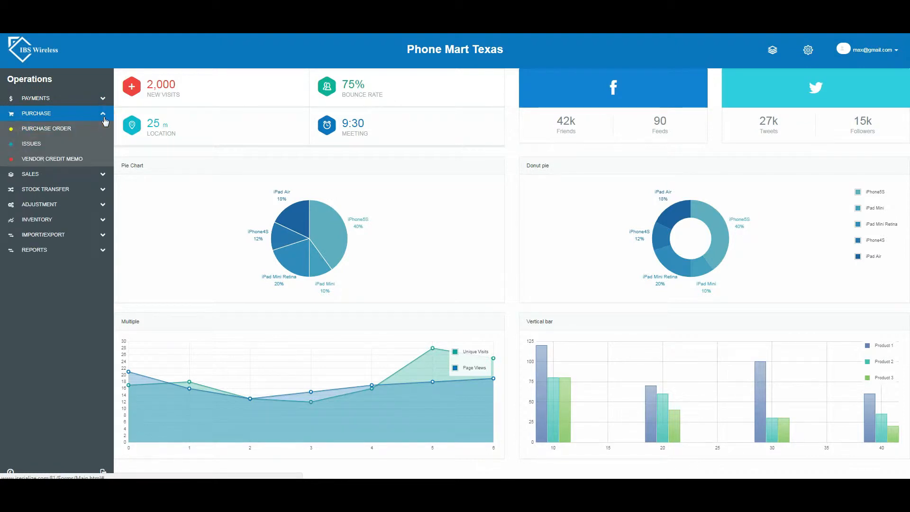
{"action": "left_click", "coordinate": [66, 129]}
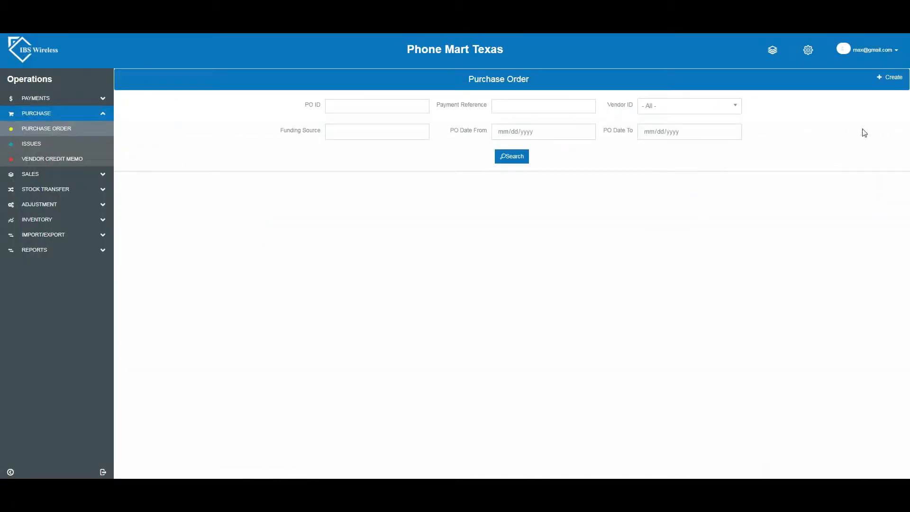
{"action": "left_click", "coordinate": [890, 80]}
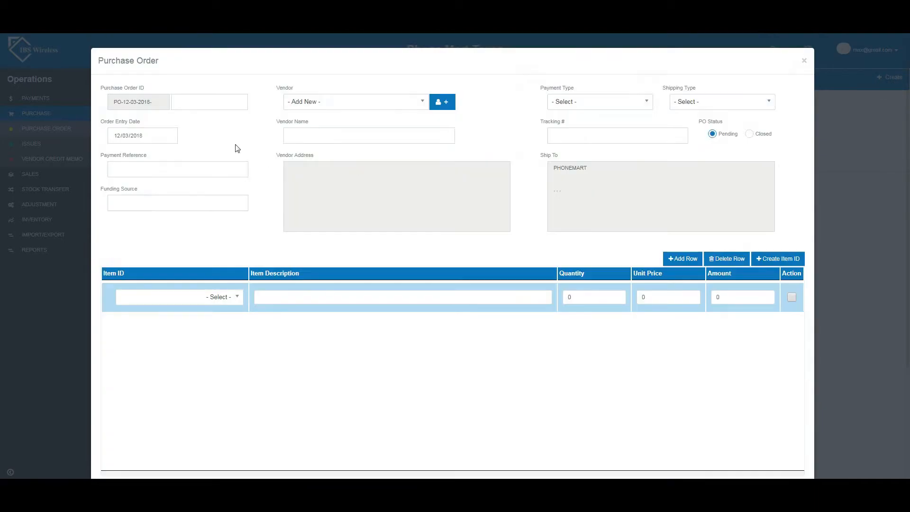
Enter 01 as the suffix of the purchase order ID
{"action": "left_click", "coordinate": [207, 101]}
{"action": "left_click", "coordinate": [247, 148]}
{"action": "type", "text": "01"}
{"action": "left_click", "coordinate": [228, 141]}
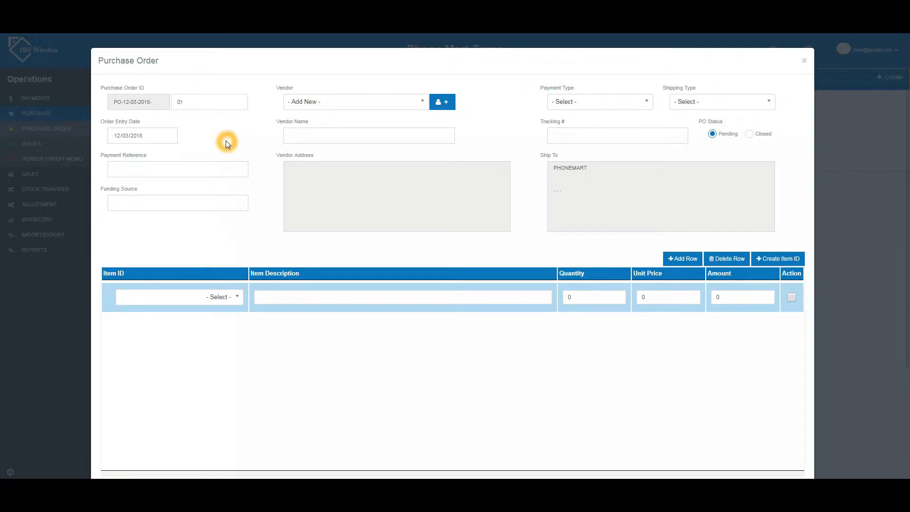
Set the order entry date to 12/21/2018
{"action": "left_click", "coordinate": [168, 136]}
{"action": "left_click", "coordinate": [169, 137]}
{"action": "left_click", "coordinate": [169, 136]}
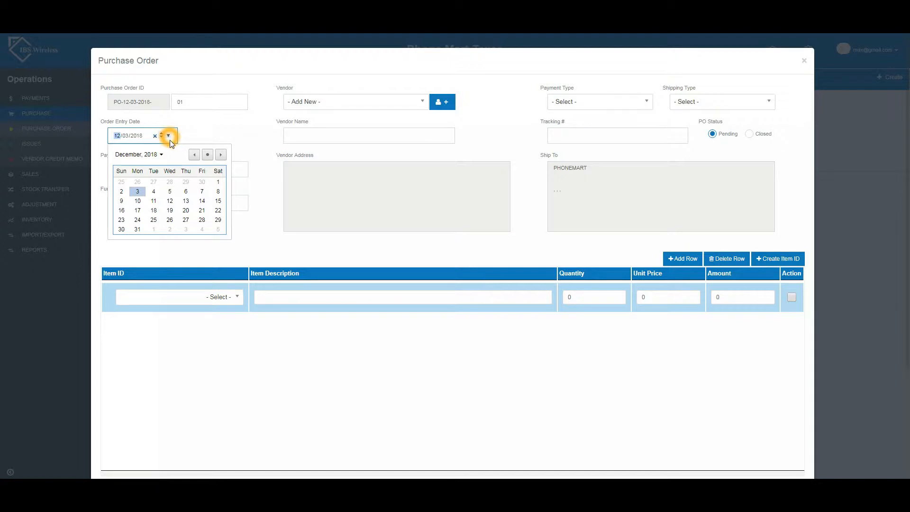
{"action": "left_click", "coordinate": [202, 212]}
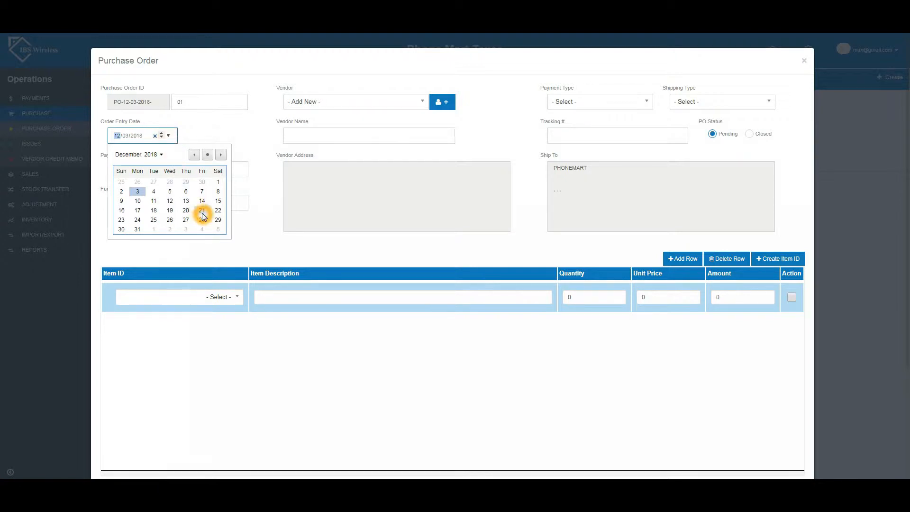
{"action": "left_click", "coordinate": [202, 211]}
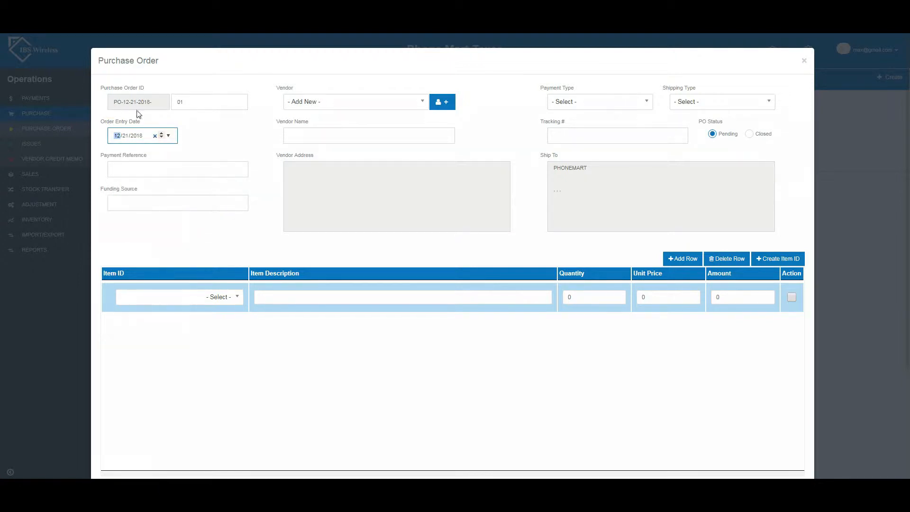
{"action": "left_click", "coordinate": [229, 135]}
Look over the vendor list and the blank new-vendor form, then close the form without saving
{"action": "left_click", "coordinate": [423, 103]}
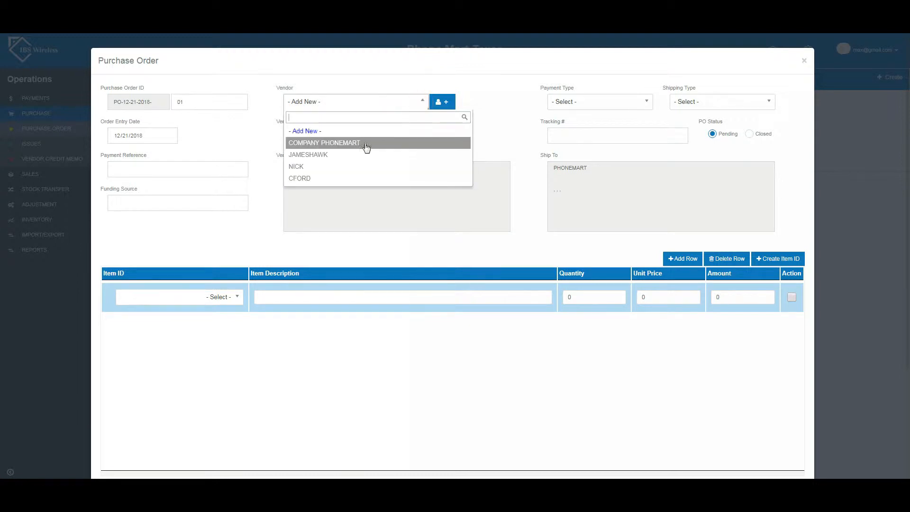
{"action": "left_click", "coordinate": [445, 102]}
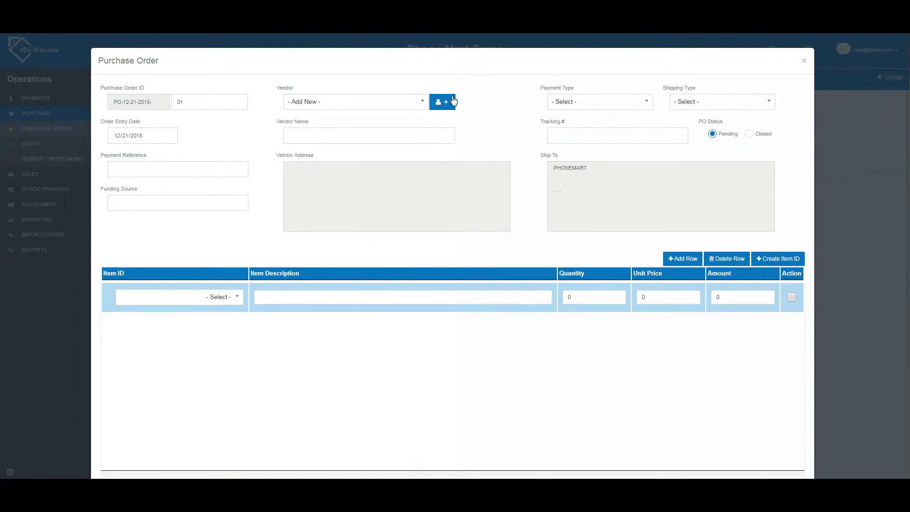
{"action": "left_click", "coordinate": [448, 102]}
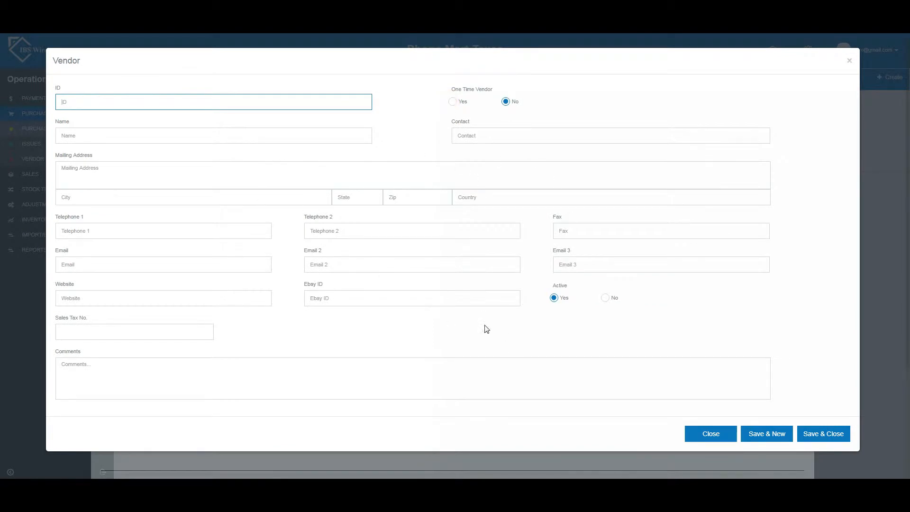
{"action": "left_click", "coordinate": [693, 435]}
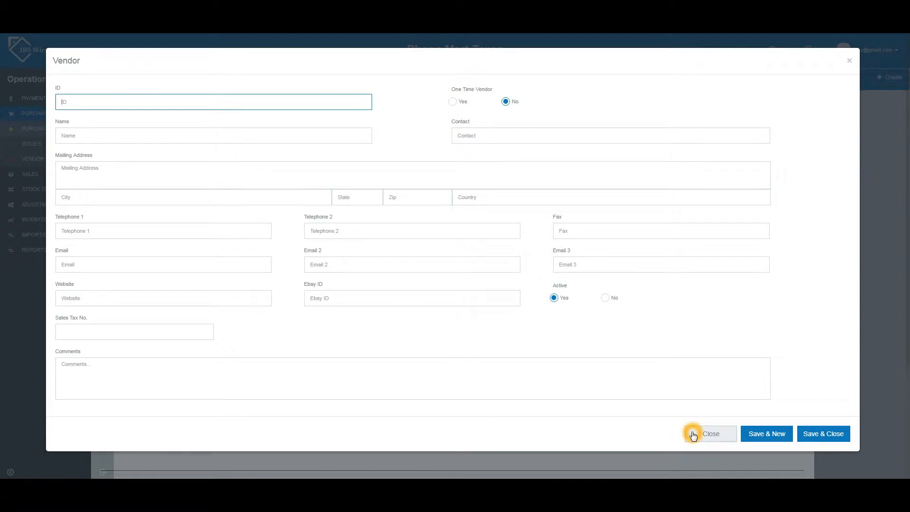
{"action": "left_click", "coordinate": [437, 144]}
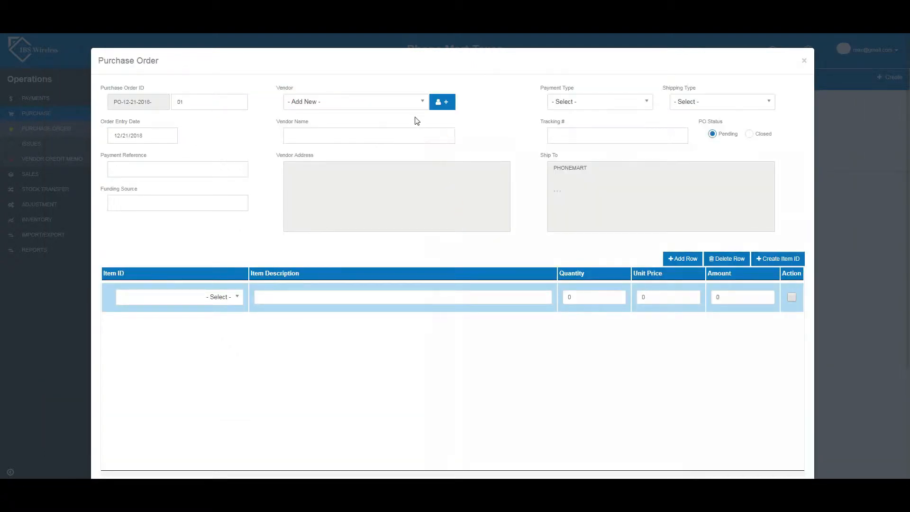
Select the last existing vendor in the list for the order and set the payment type to Paypal
{"action": "left_click", "coordinate": [422, 102]}
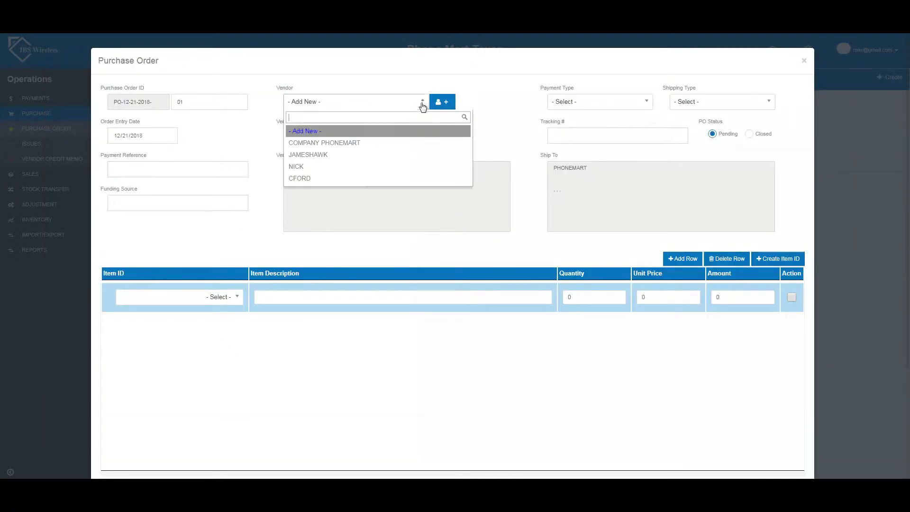
{"action": "left_click", "coordinate": [372, 178]}
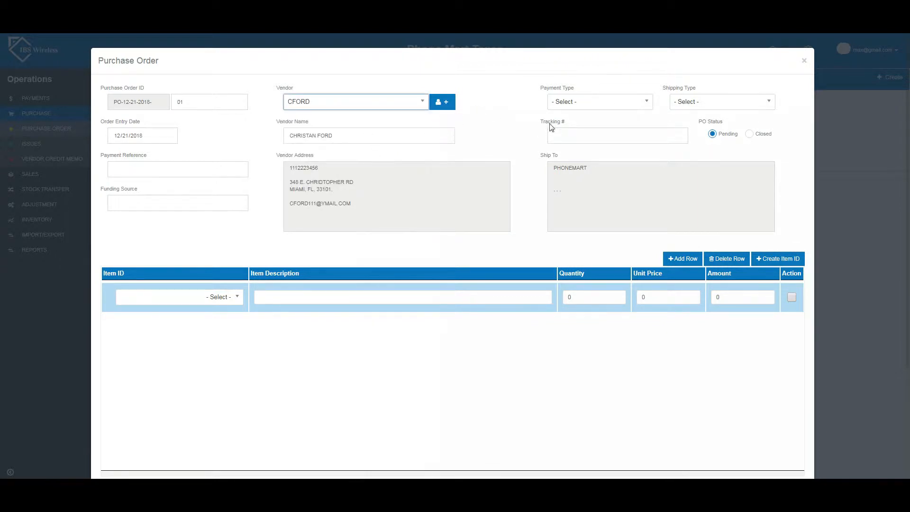
{"action": "left_click", "coordinate": [636, 104]}
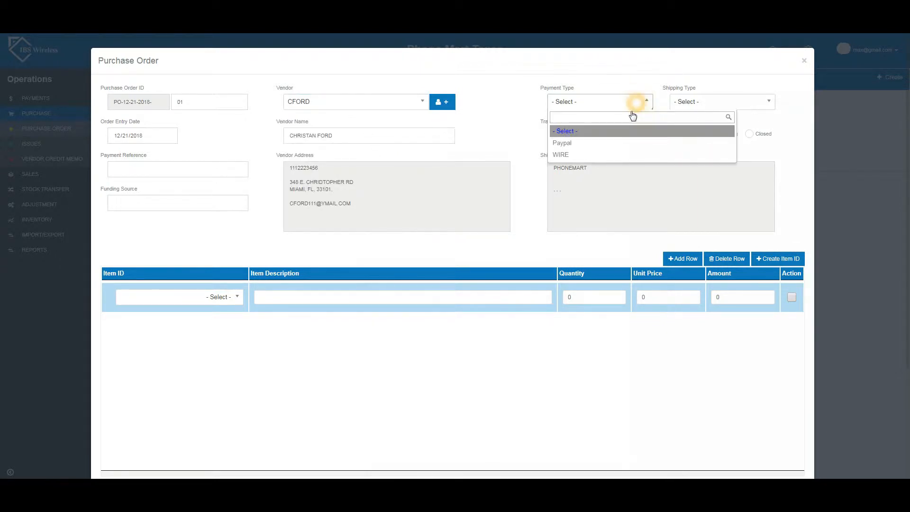
{"action": "left_click", "coordinate": [619, 147]}
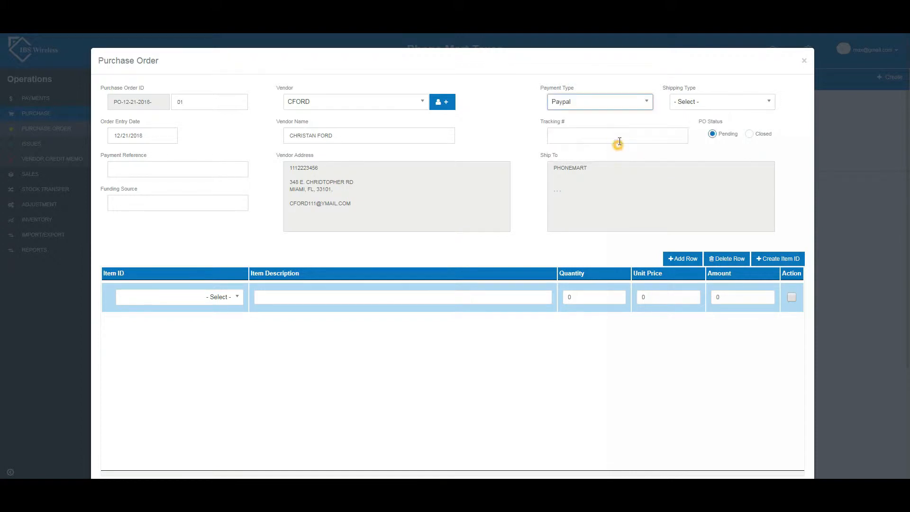
Set the shipping type to Fedex and enter the shipment's tracking number
{"action": "left_click", "coordinate": [711, 102]}
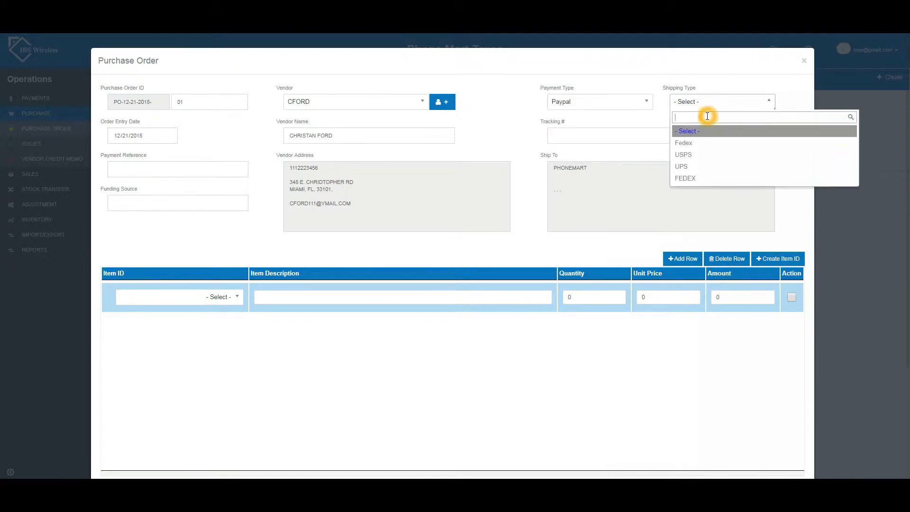
{"action": "left_click", "coordinate": [705, 144]}
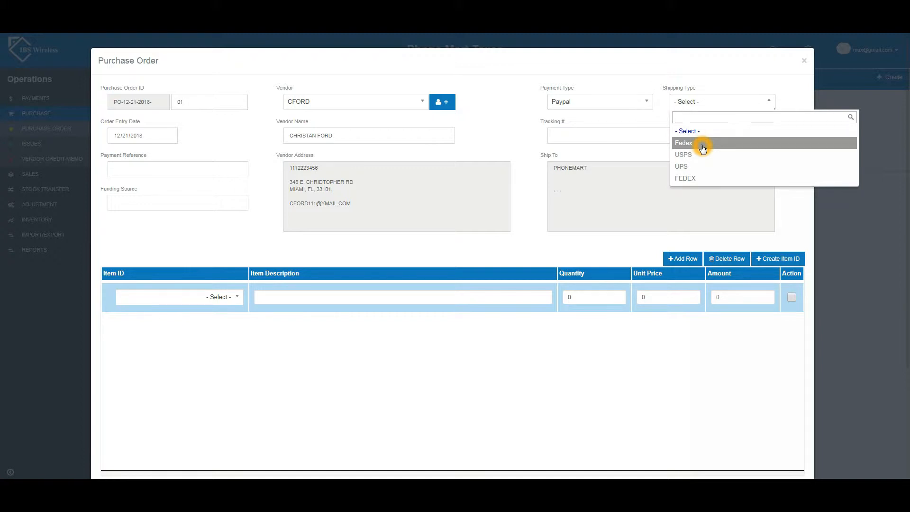
{"action": "left_click", "coordinate": [703, 148]}
{"action": "left_click", "coordinate": [618, 138]}
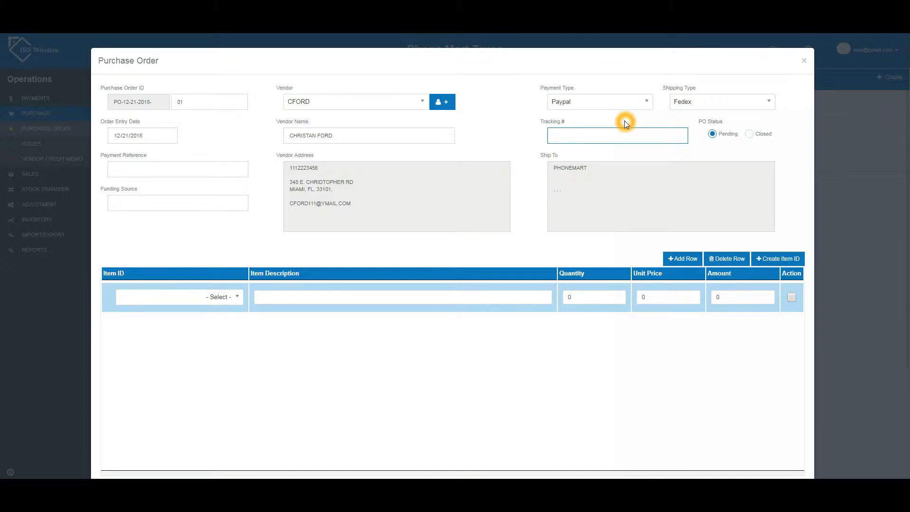
{"action": "type", "text": "745123956784"}
Enter CHR456 as the payment reference and CH23 as the funding source
{"action": "left_click", "coordinate": [214, 201]}
{"action": "left_click", "coordinate": [218, 203]}
{"action": "left_click", "coordinate": [217, 172]}
{"action": "left_click", "coordinate": [714, 136]}
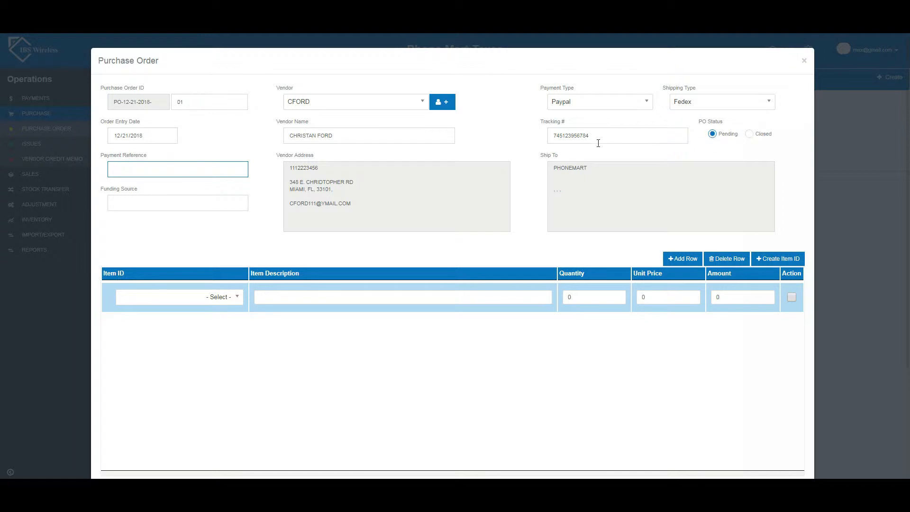
{"action": "left_click", "coordinate": [159, 166]}
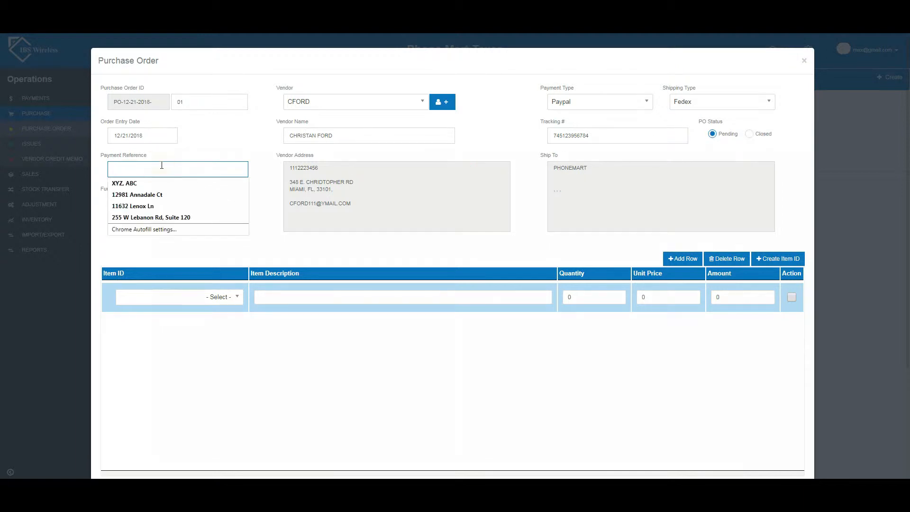
{"action": "left_click", "coordinate": [183, 156]}
{"action": "left_click", "coordinate": [164, 167]}
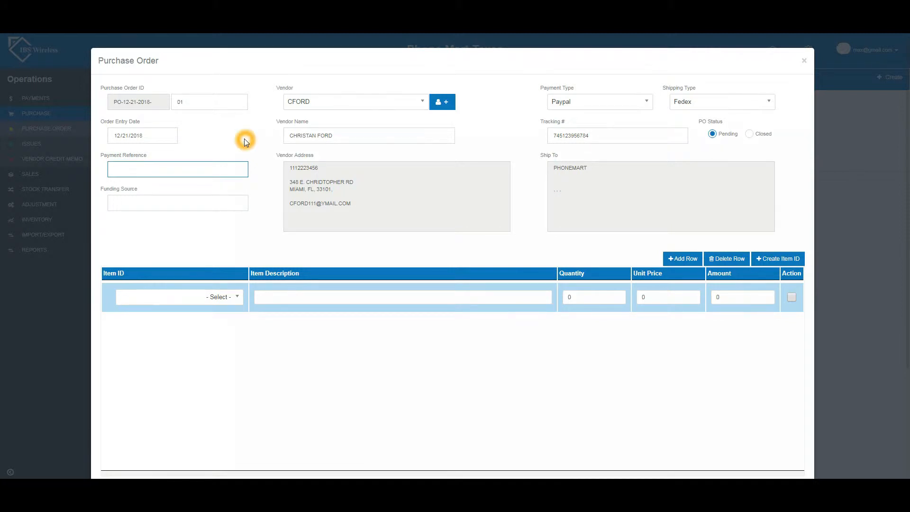
{"action": "type", "text": "CHR456"}
{"action": "left_click", "coordinate": [191, 211]}
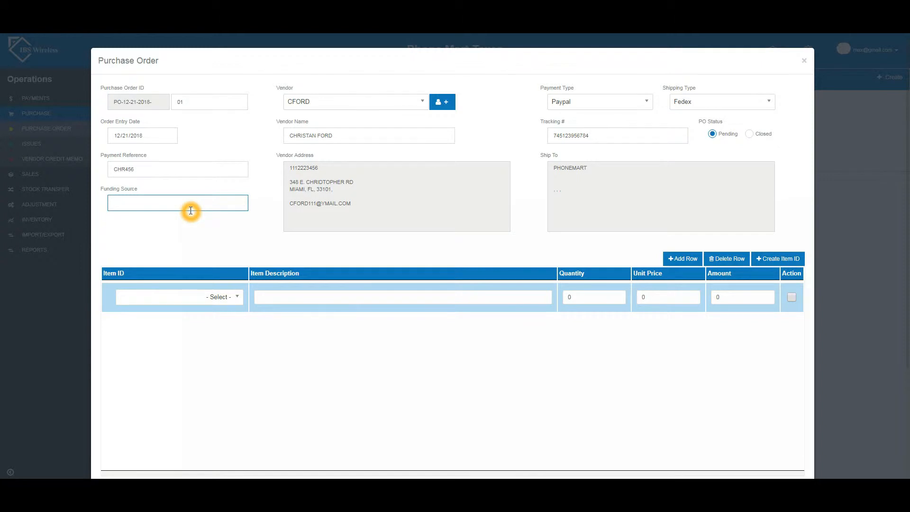
{"action": "type", "text": "CH23"}
{"action": "left_click", "coordinate": [337, 363]}
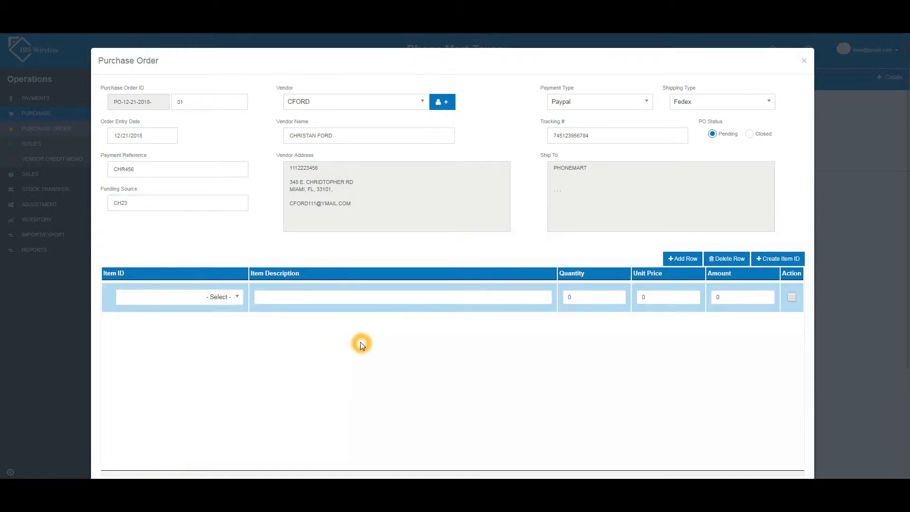
Choose the item NW SAM GAL9 MRY GD NB VZW ACTD for the first row of the order
{"action": "scroll", "coordinate": [360, 342], "scroll_direction": "down", "scroll_amount": 1}
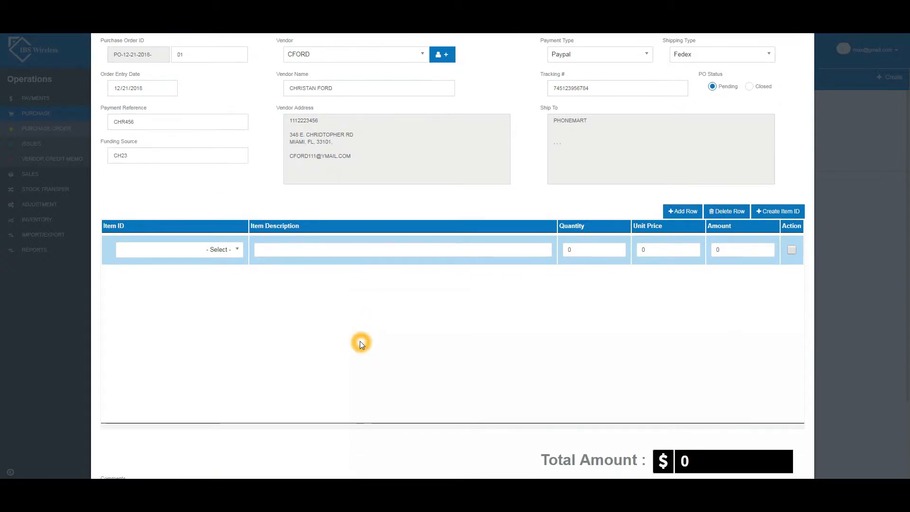
{"action": "left_click", "coordinate": [321, 151]}
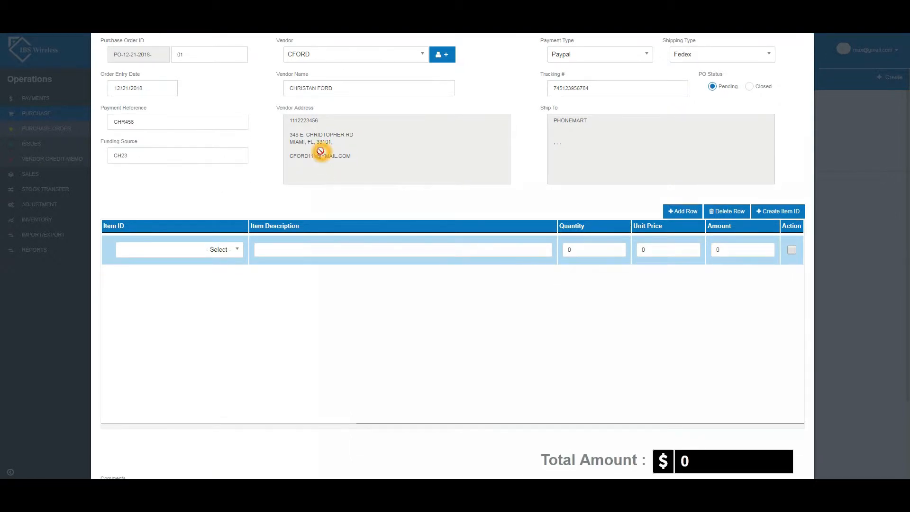
{"action": "left_click", "coordinate": [575, 173]}
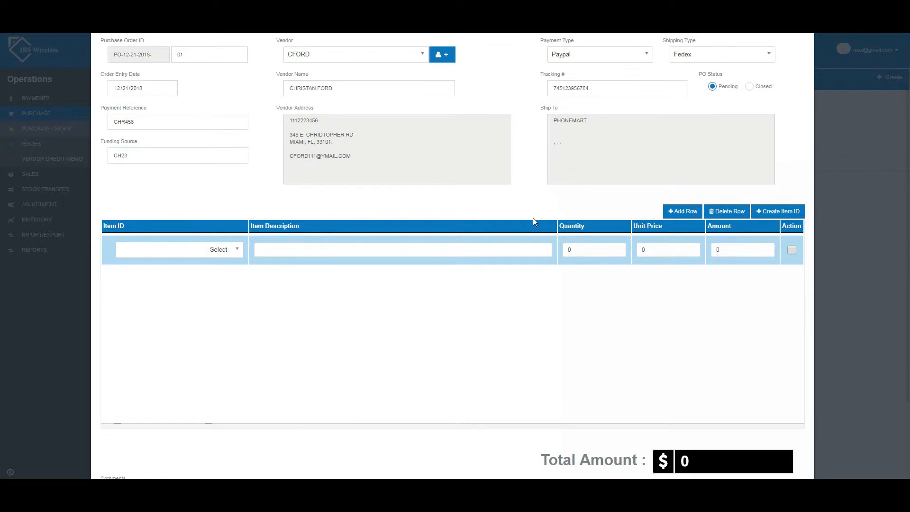
{"action": "left_click", "coordinate": [240, 252]}
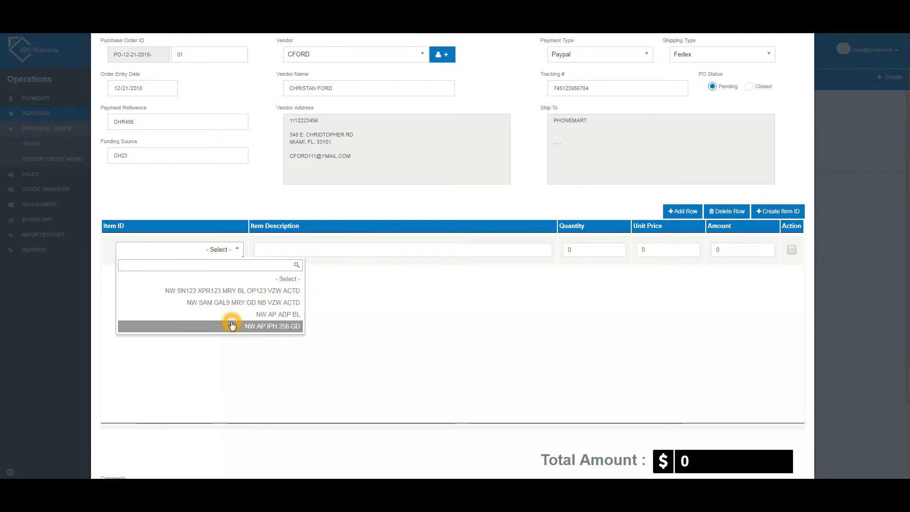
{"action": "left_click", "coordinate": [154, 303]}
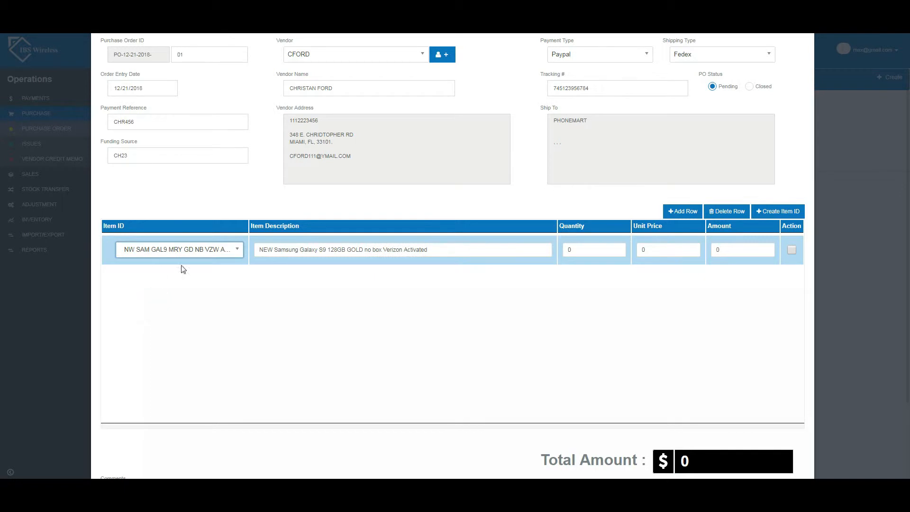
Set the first item's quantity to 2 and its unit price to 50
{"action": "double_click", "coordinate": [566, 250]}
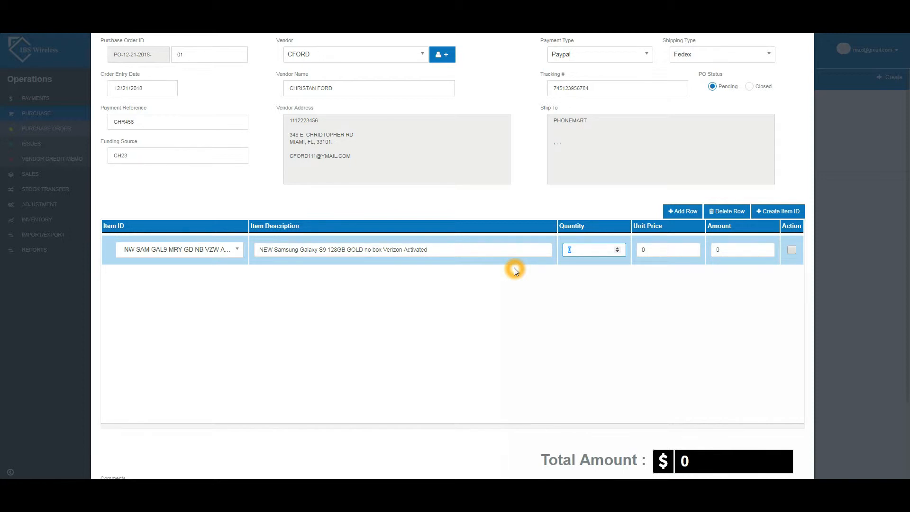
{"action": "type", "text": "2"}
{"action": "key", "text": "Tab"}
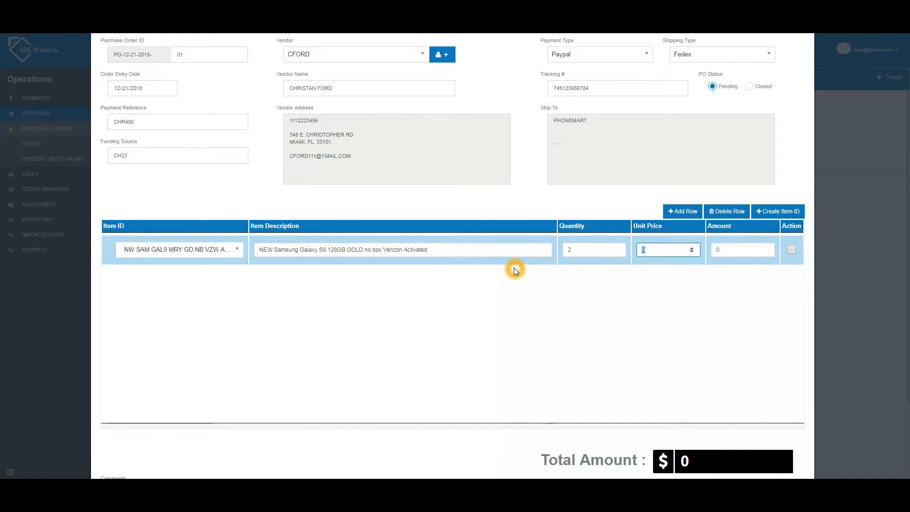
{"action": "type", "text": "50"}
{"action": "left_click", "coordinate": [691, 287]}
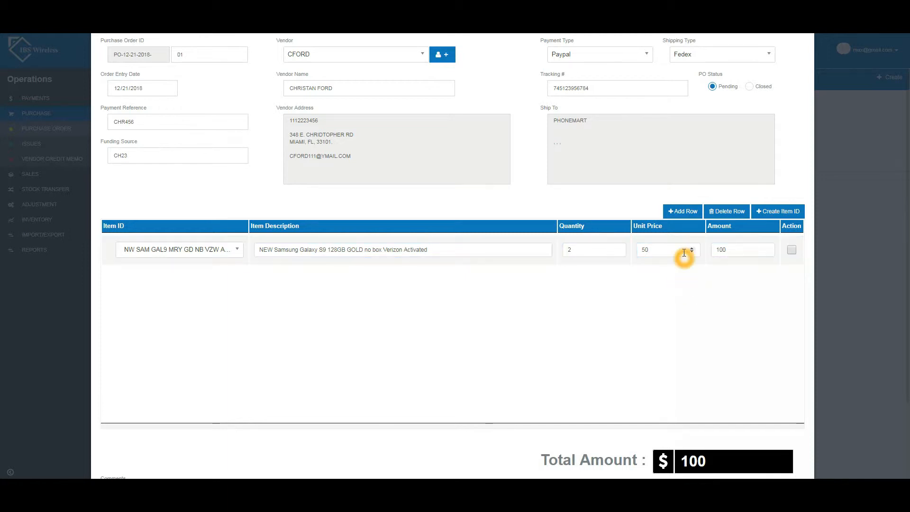
Add a second row to the order and choose the item NW AP ADP BL for it
{"action": "left_click", "coordinate": [683, 211]}
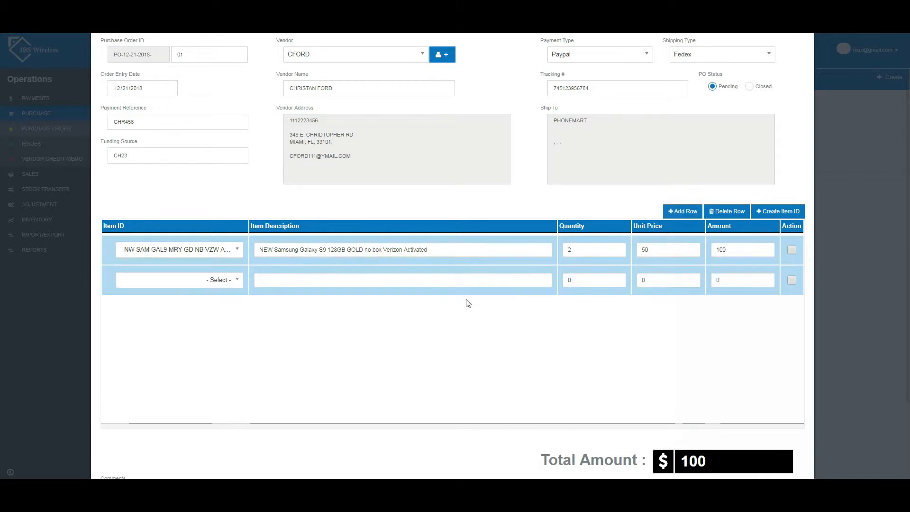
{"action": "left_click", "coordinate": [304, 309]}
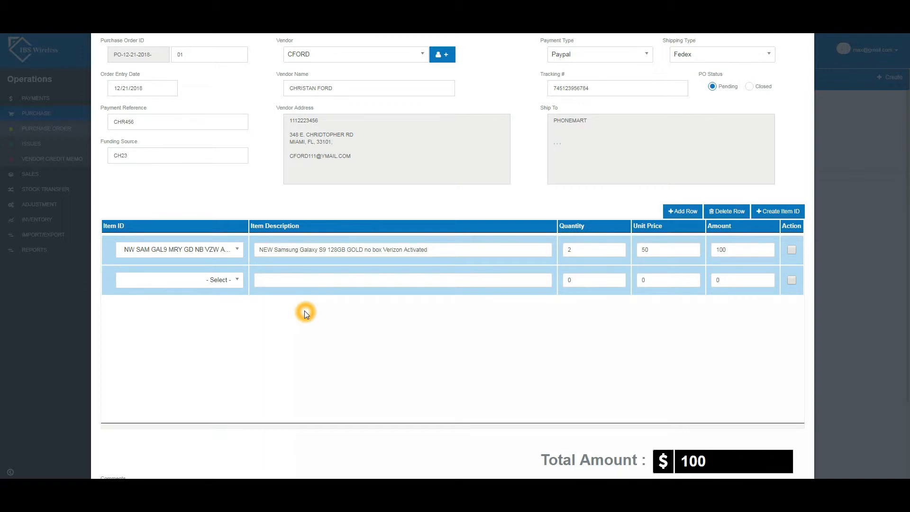
{"action": "left_click", "coordinate": [237, 285]}
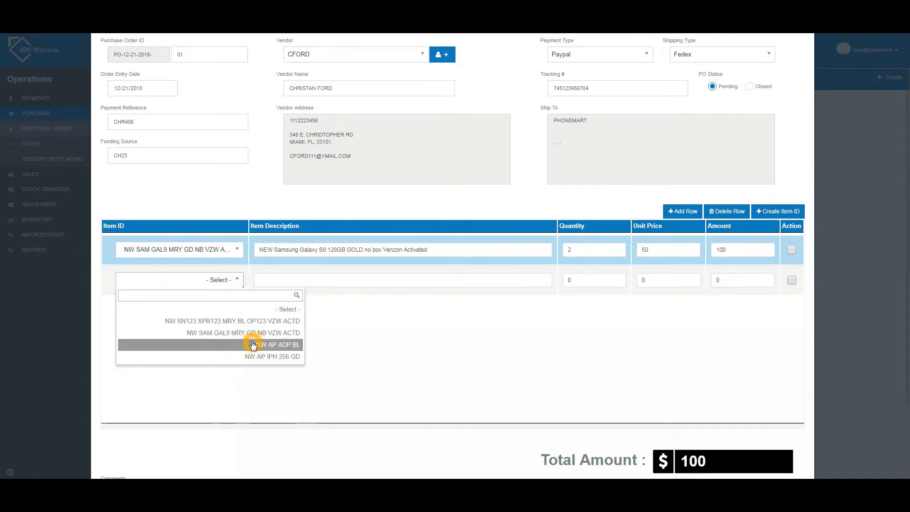
{"action": "left_click", "coordinate": [213, 346]}
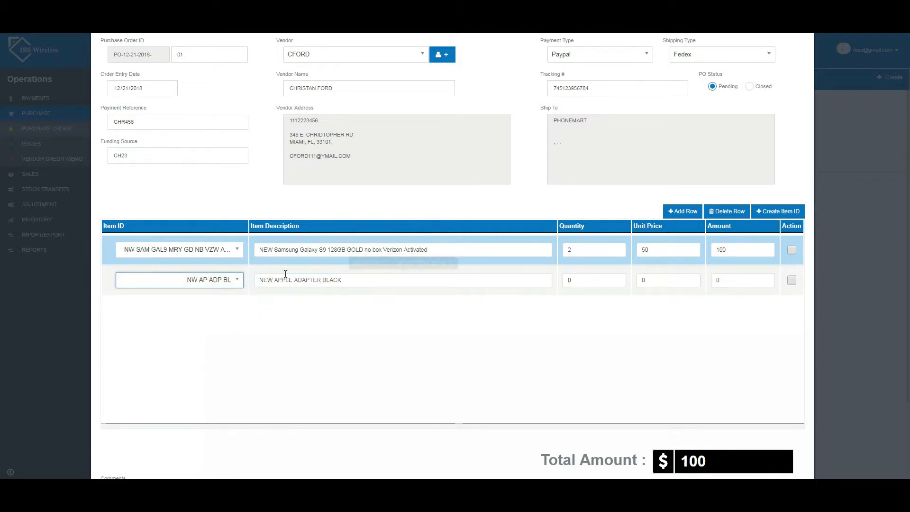
Set the Apple adapter's quantity to 5 and its unit price to 10
{"action": "left_click", "coordinate": [578, 280]}
{"action": "type", "text": "5"}
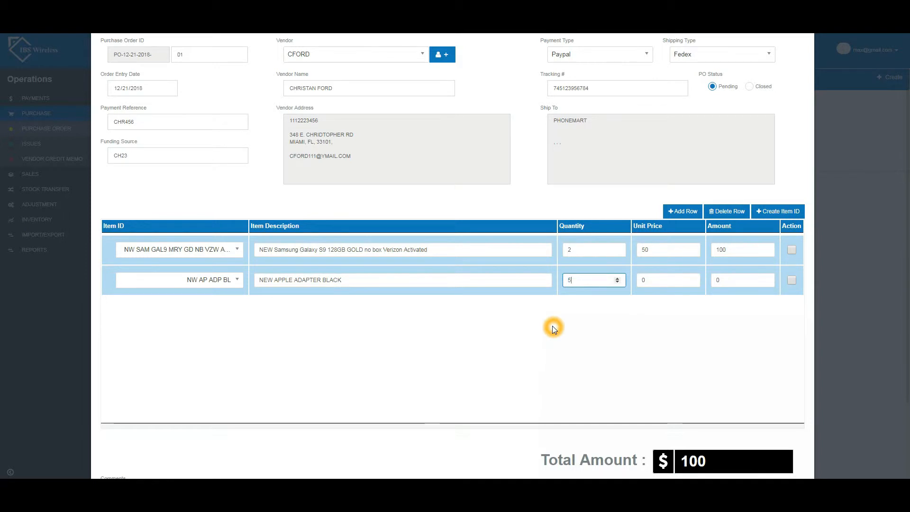
{"action": "left_click", "coordinate": [649, 280]}
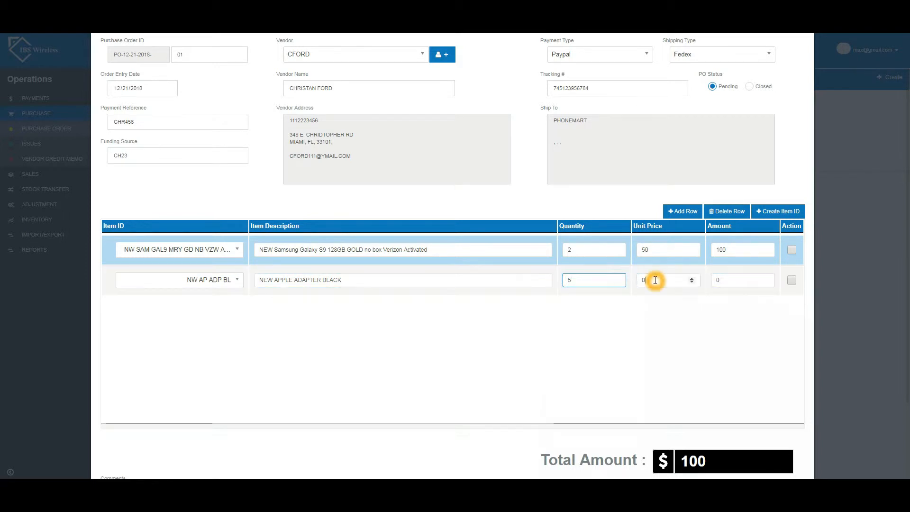
{"action": "double_click", "coordinate": [646, 280]}
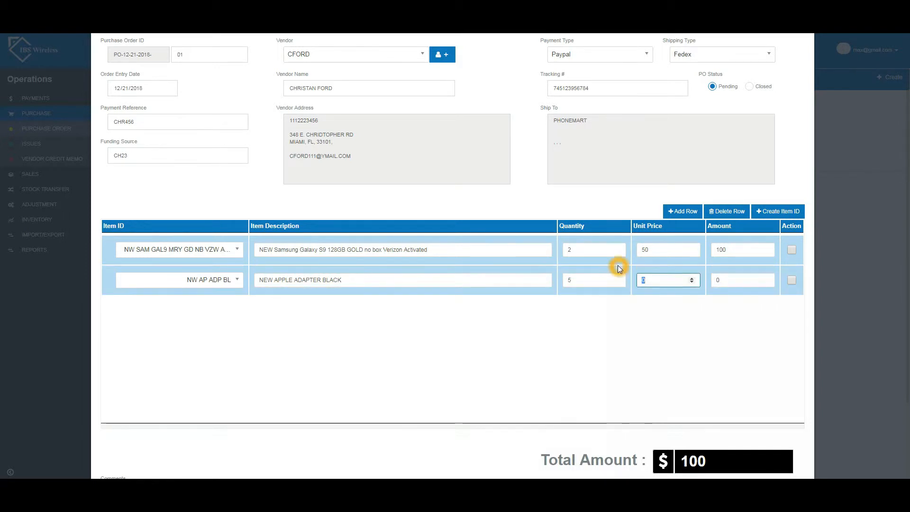
{"action": "type", "text": "10"}
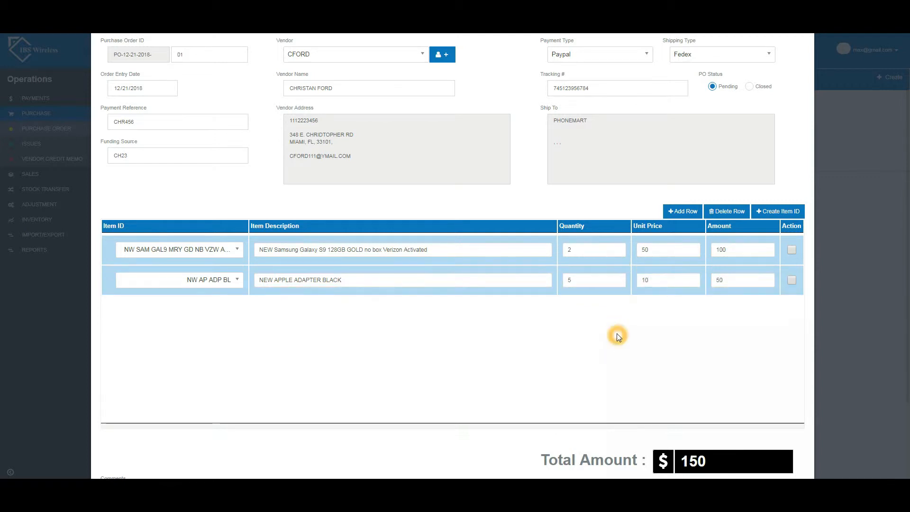
{"action": "left_click", "coordinate": [716, 281]}
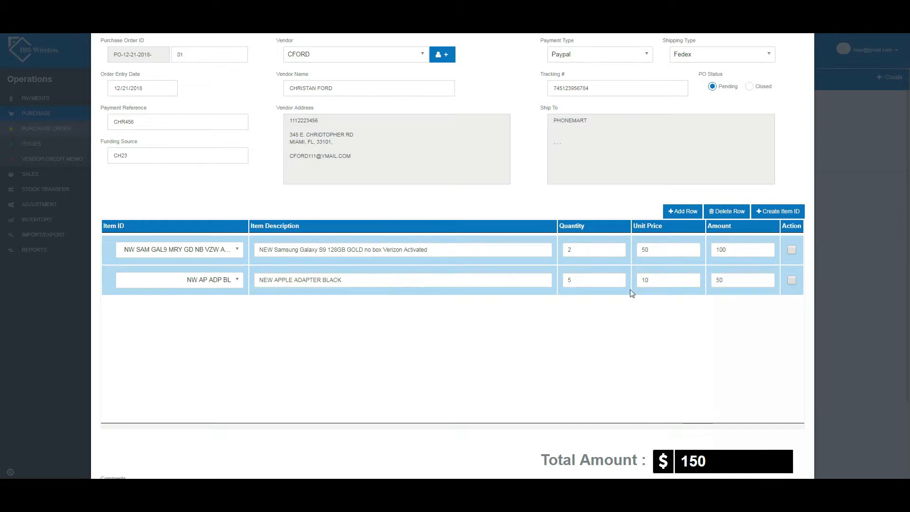
Add an empty third row to the order and delete that row again
{"action": "left_click", "coordinate": [683, 214]}
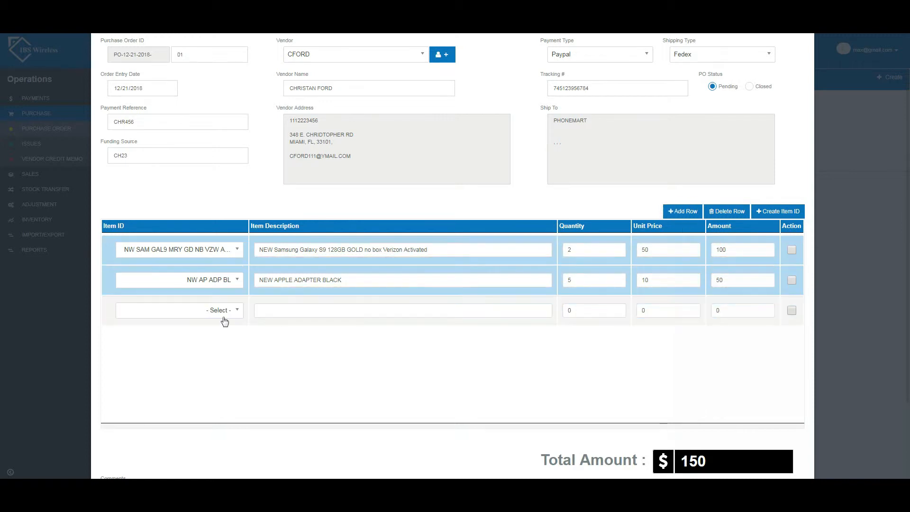
{"action": "left_click", "coordinate": [736, 321]}
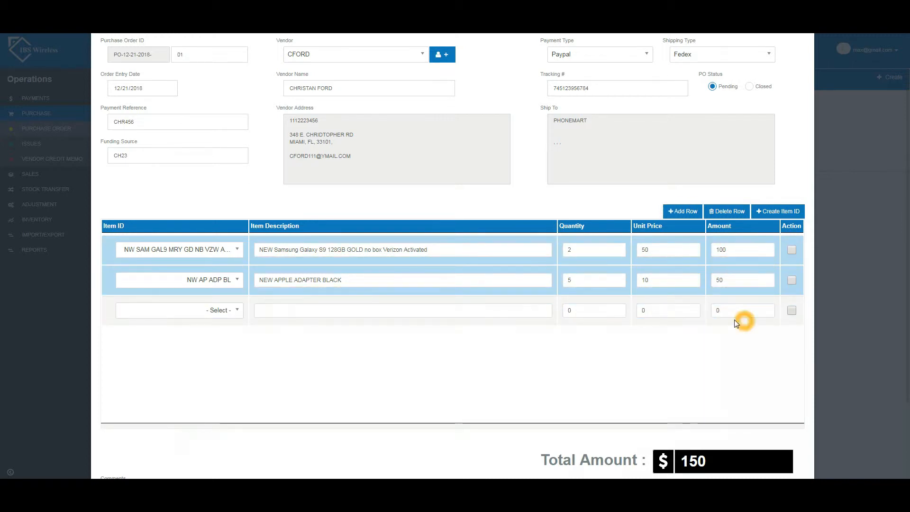
{"action": "left_click", "coordinate": [683, 310]}
{"action": "left_click", "coordinate": [729, 314]}
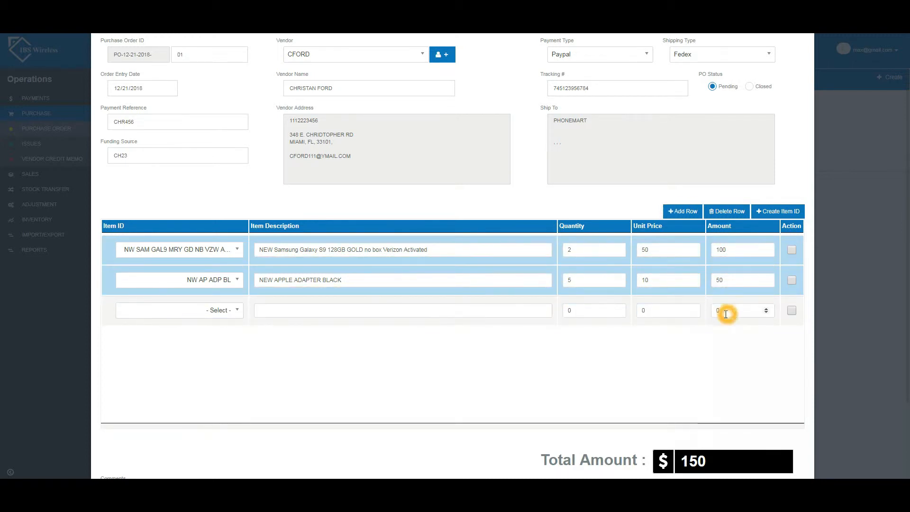
{"action": "left_click", "coordinate": [660, 324]}
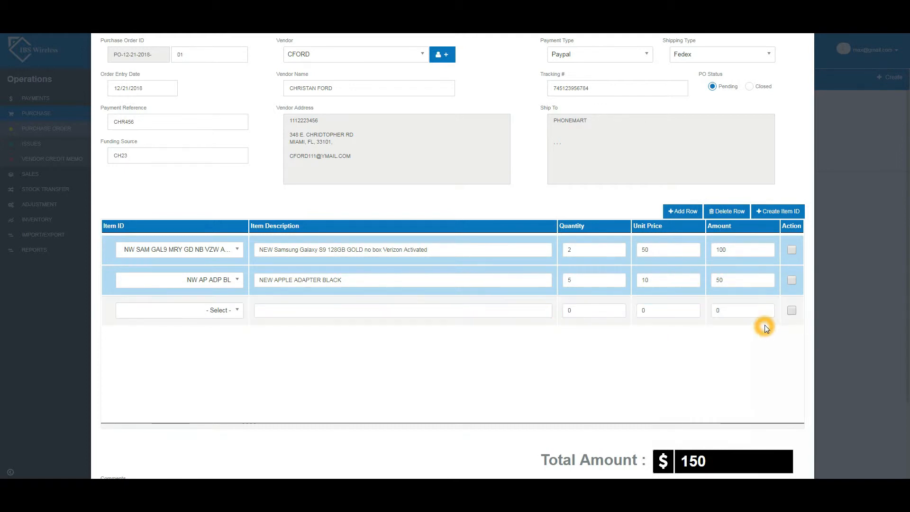
{"action": "left_click", "coordinate": [790, 312]}
{"action": "left_click", "coordinate": [729, 211]}
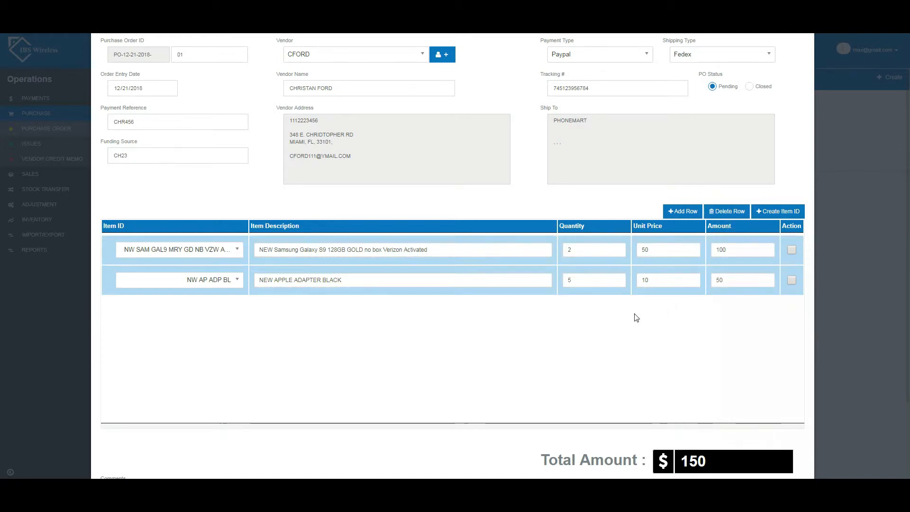
Check the order's total amount, and view the form for creating a new item ID before closing it
{"action": "left_click", "coordinate": [550, 353]}
{"action": "scroll", "coordinate": [548, 352], "scroll_direction": "down", "scroll_amount": 2}
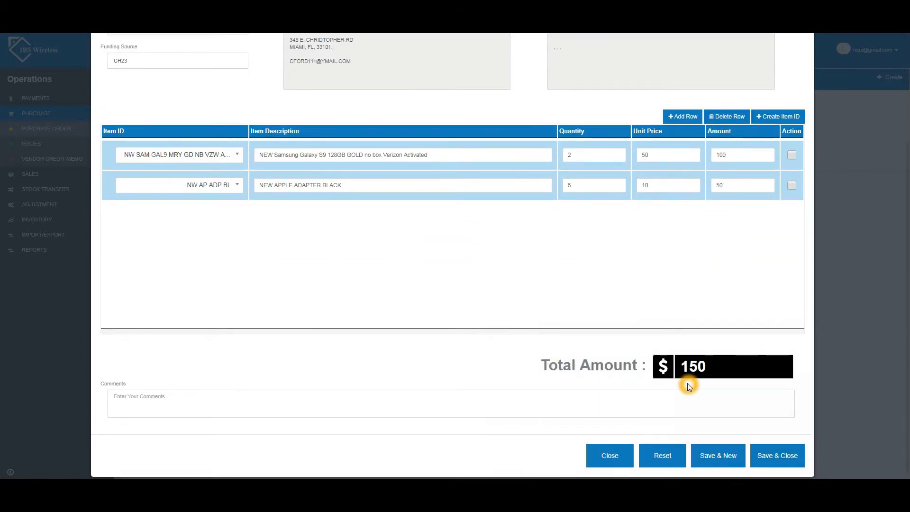
{"action": "scroll", "coordinate": [688, 383], "scroll_direction": "up", "scroll_amount": 3}
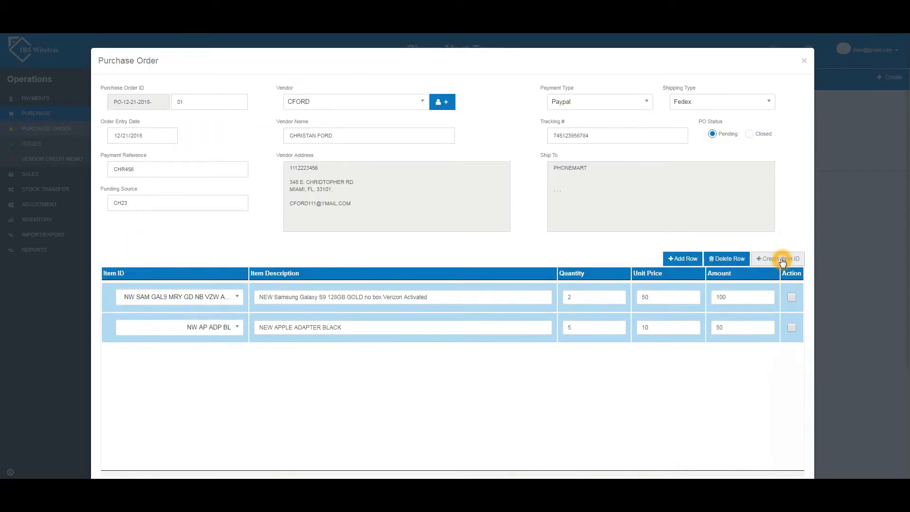
{"action": "left_click", "coordinate": [782, 262]}
{"action": "scroll", "coordinate": [498, 273], "scroll_direction": "down", "scroll_amount": 5}
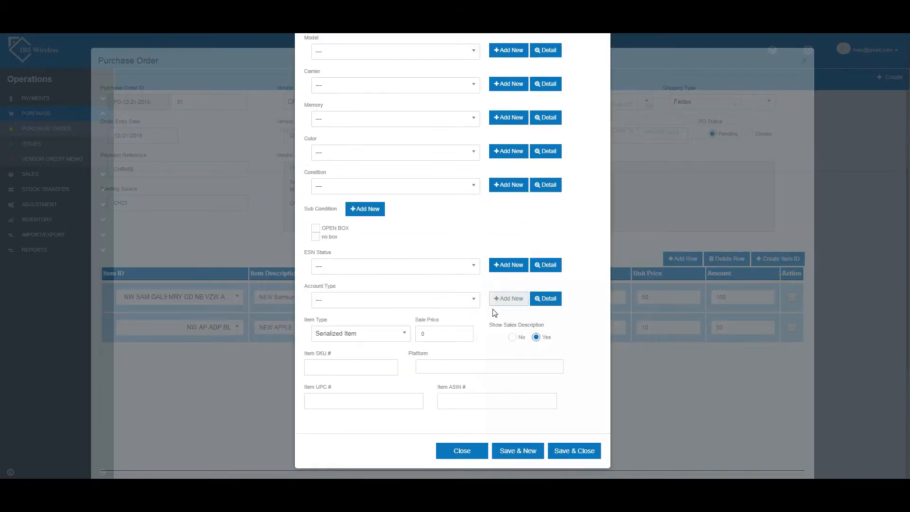
{"action": "left_click", "coordinate": [483, 452]}
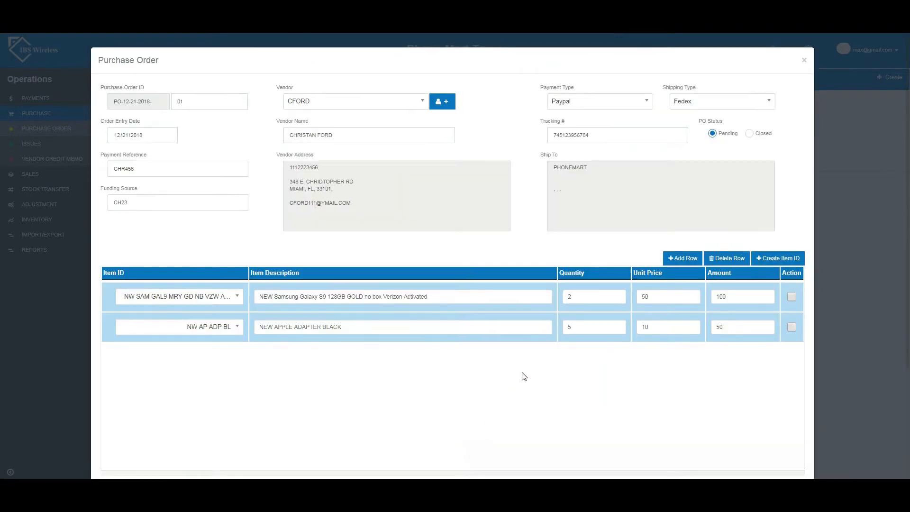
Save and close the completed purchase order
{"action": "scroll", "coordinate": [524, 377], "scroll_direction": "down", "scroll_amount": 3}
{"action": "left_click", "coordinate": [759, 451]}
{"action": "left_click", "coordinate": [453, 281]}
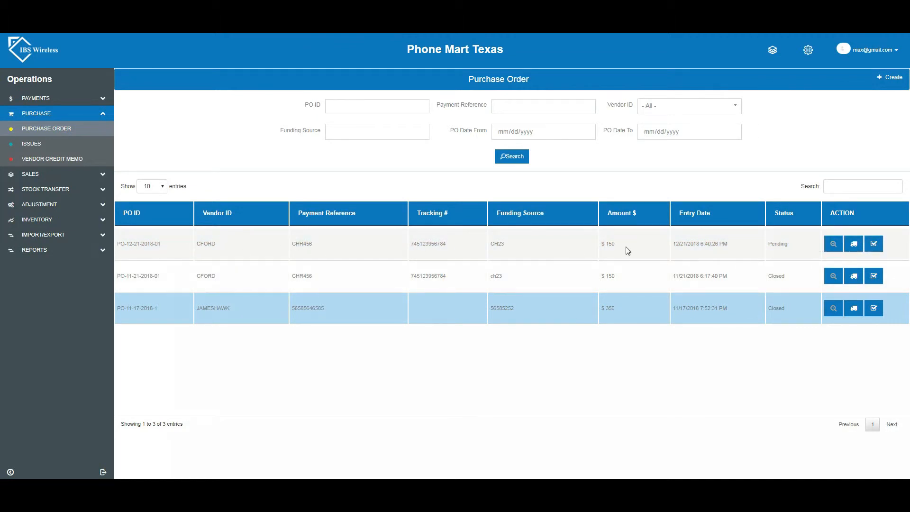
Open the details of the pending purchase order, look through its fields and items, and close it
{"action": "left_click", "coordinate": [772, 246]}
{"action": "left_click", "coordinate": [823, 261]}
{"action": "left_click", "coordinate": [832, 245]}
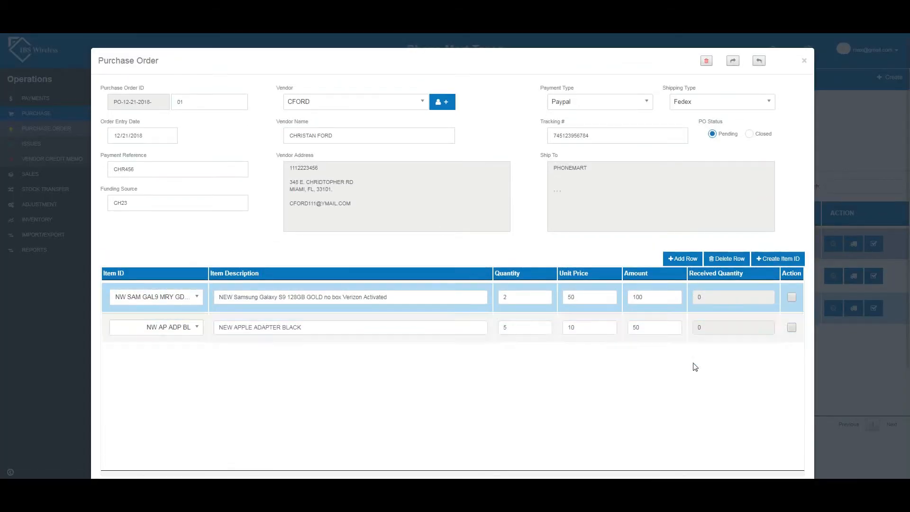
{"action": "scroll", "coordinate": [646, 372], "scroll_direction": "down", "scroll_amount": 3}
{"action": "scroll", "coordinate": [646, 372], "scroll_direction": "up", "scroll_amount": 3}
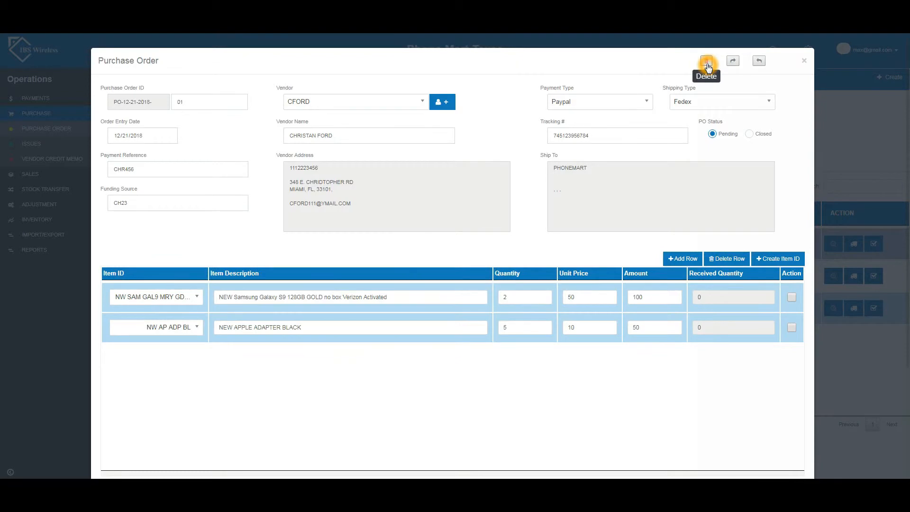
{"action": "left_click", "coordinate": [802, 60]}
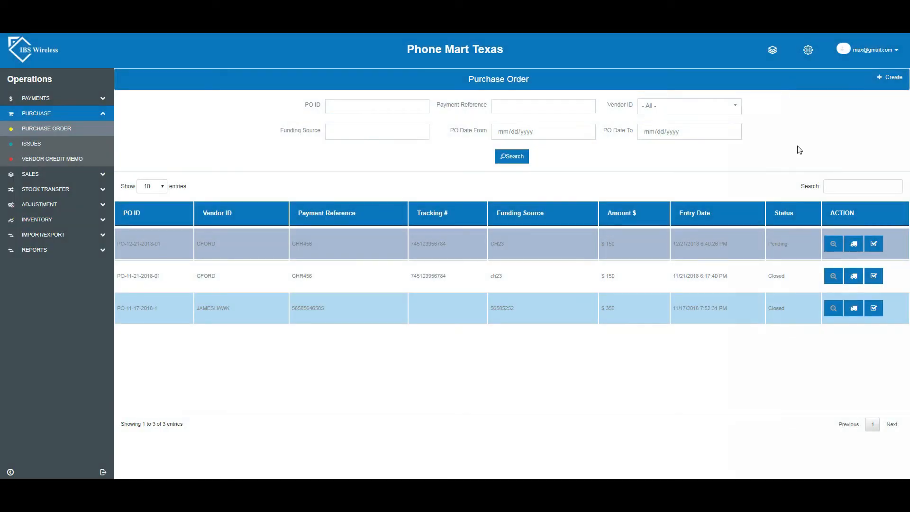
Open the Receive Order form for the pending purchase order
{"action": "left_click", "coordinate": [854, 245]}
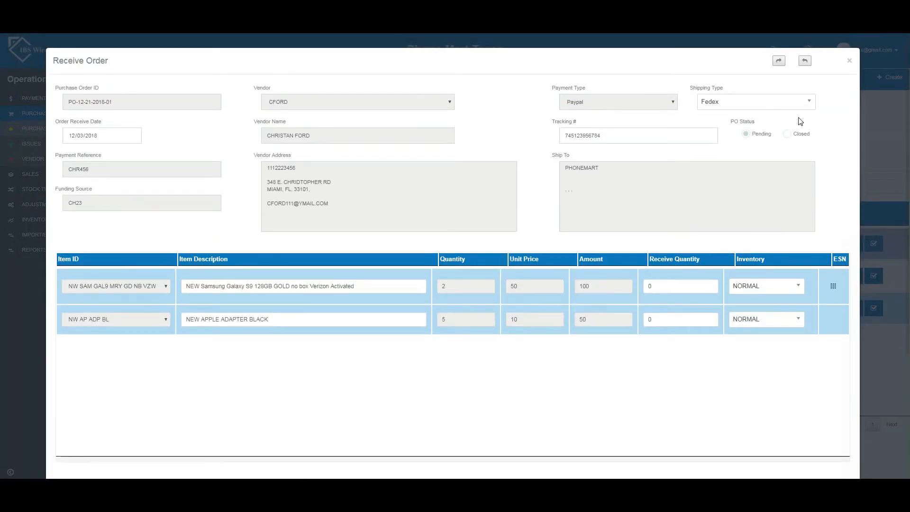
{"action": "left_click", "coordinate": [445, 65]}
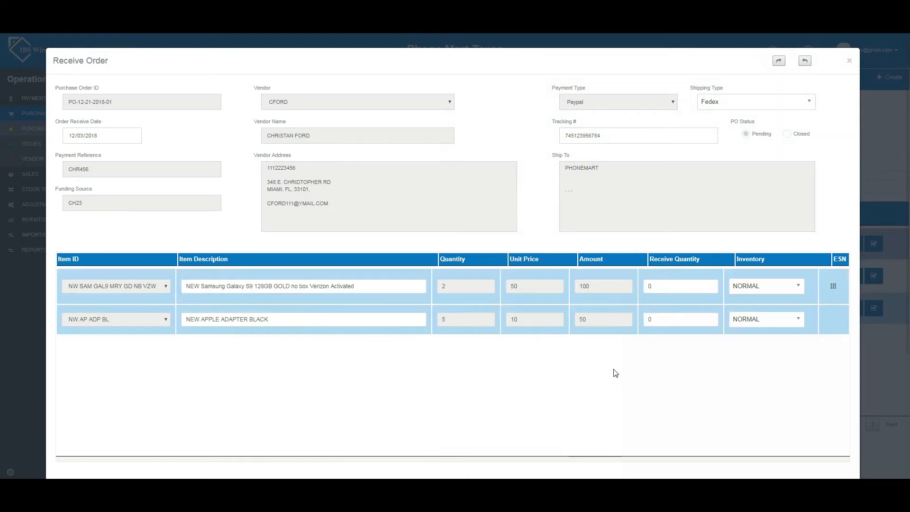
{"action": "left_click", "coordinate": [635, 390]}
Set the receive quantity of the Samsung Galaxy S9 item to 2
{"action": "left_click", "coordinate": [662, 292]}
{"action": "left_click", "coordinate": [660, 287]}
{"action": "left_click", "coordinate": [660, 287]}
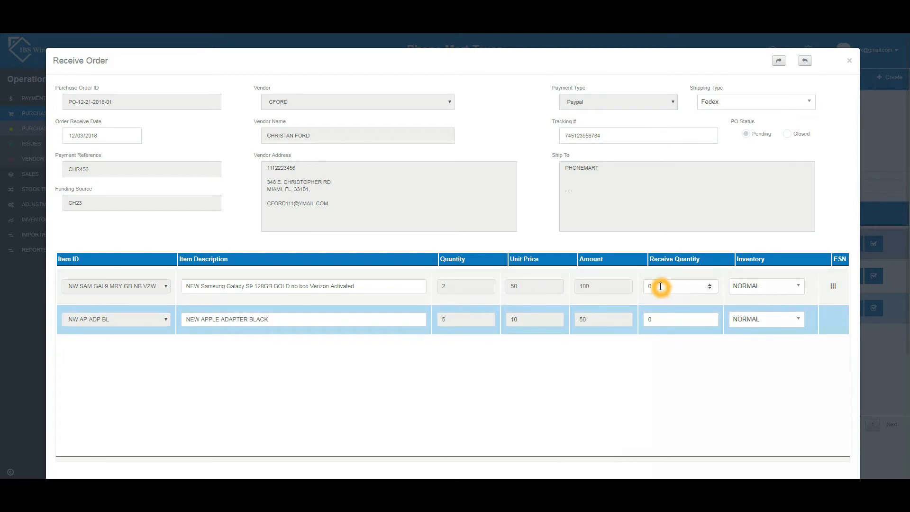
{"action": "left_click", "coordinate": [659, 286]}
{"action": "left_click_drag", "start_coordinate": [657, 286], "coordinate": [648, 287]}
{"action": "left_click", "coordinate": [626, 360]}
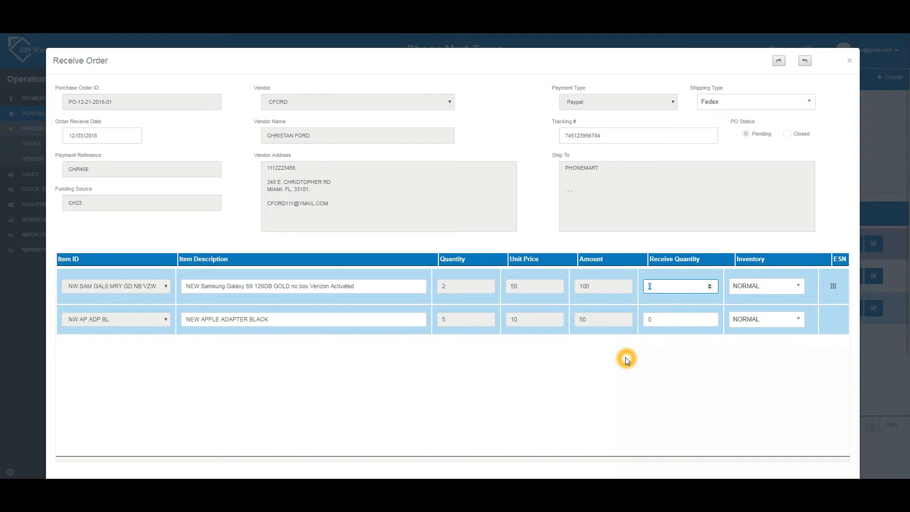
{"action": "type", "text": "2"}
{"action": "left_click", "coordinate": [673, 358]}
Set the receive quantity of the Apple adapter to 5
{"action": "left_click", "coordinate": [664, 319]}
{"action": "left_click_drag", "start_coordinate": [665, 320], "coordinate": [633, 317]}
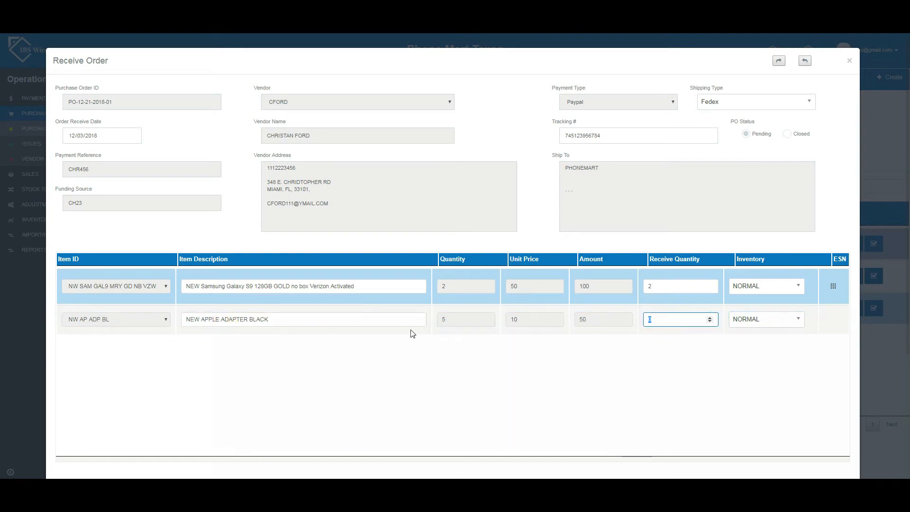
{"action": "type", "text": "5"}
{"action": "left_click", "coordinate": [650, 365]}
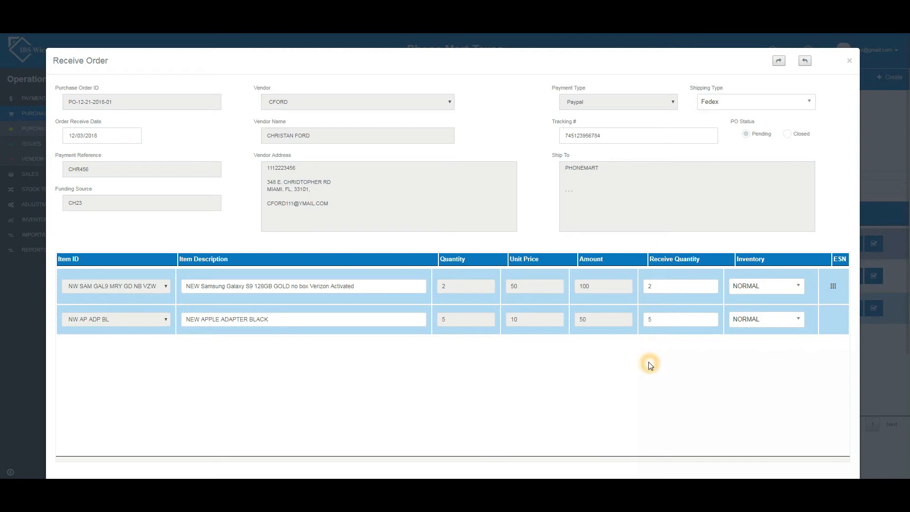
Compare the total and received amounts, and examine the quantities and inventory settings of both received items
{"action": "scroll", "coordinate": [649, 352], "scroll_direction": "down", "scroll_amount": 3}
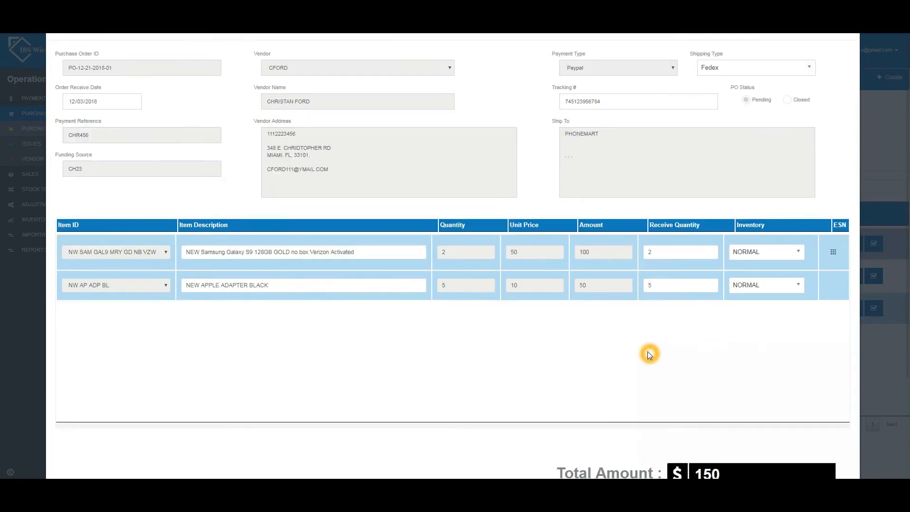
{"action": "scroll", "coordinate": [527, 311], "scroll_direction": "up", "scroll_amount": 1}
{"action": "left_click", "coordinate": [490, 298]}
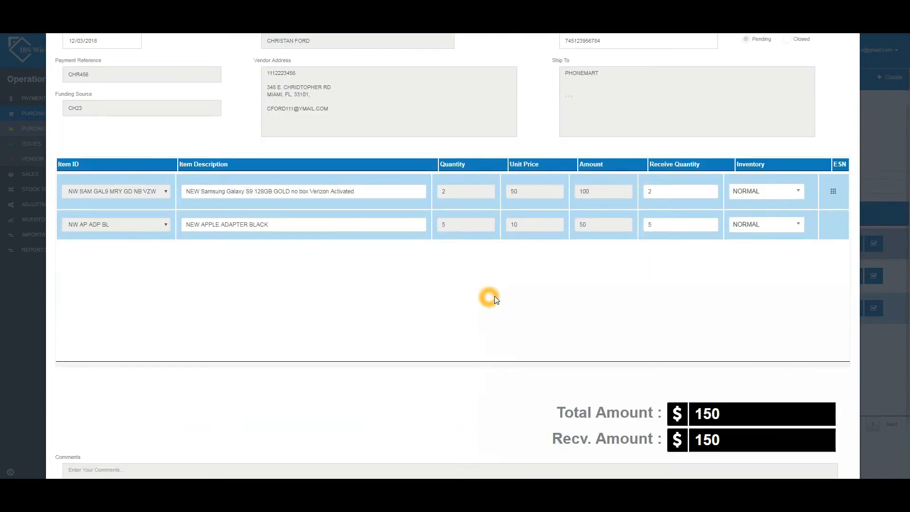
{"action": "left_click", "coordinate": [392, 289]}
{"action": "left_click", "coordinate": [321, 272]}
{"action": "left_click", "coordinate": [530, 301]}
{"action": "left_click", "coordinate": [533, 291]}
{"action": "left_click", "coordinate": [551, 290]}
{"action": "left_click", "coordinate": [640, 292]}
{"action": "left_click", "coordinate": [547, 305]}
{"action": "scroll", "coordinate": [547, 305], "scroll_direction": "up", "scroll_amount": 1}
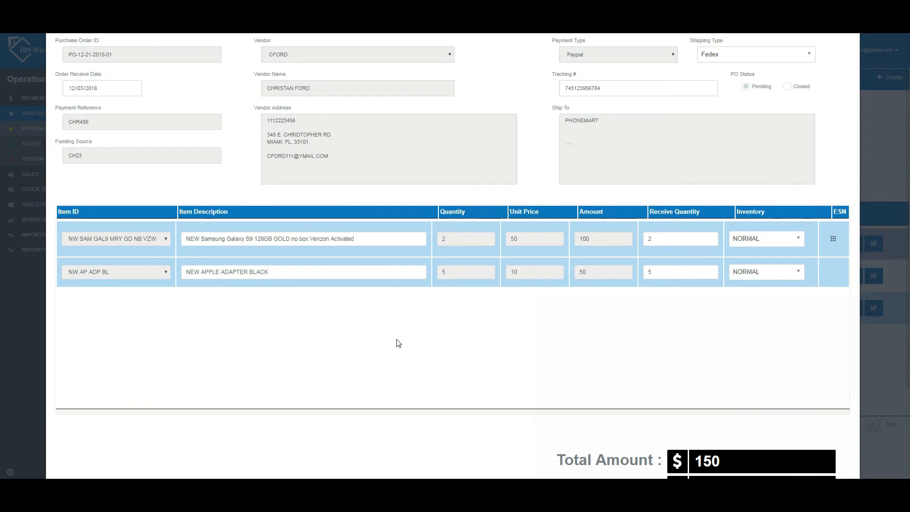
{"action": "left_click", "coordinate": [753, 349]}
{"action": "left_click", "coordinate": [770, 301]}
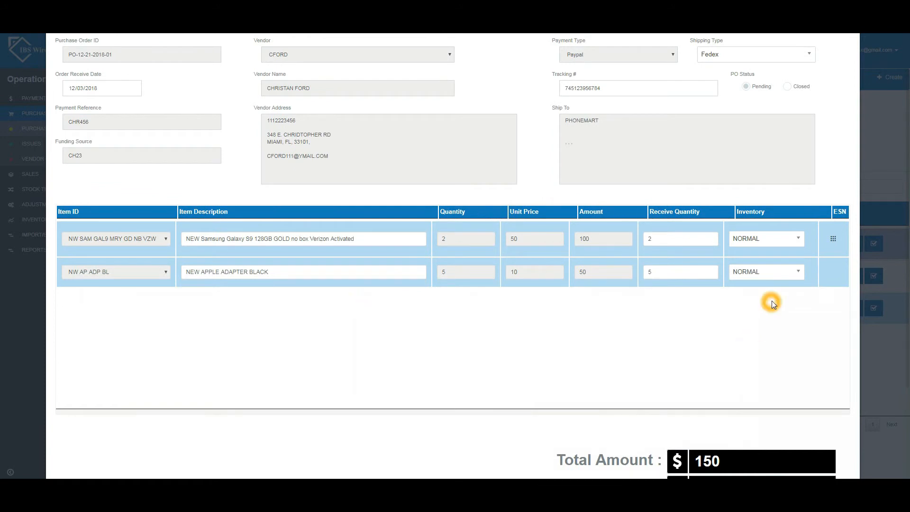
{"action": "left_click", "coordinate": [815, 297]}
Enter the ESNs SNGPL123 and SMGPL456 for the Samsung Galaxy S9 item, then save and close the ESN entry
{"action": "left_click", "coordinate": [834, 239]}
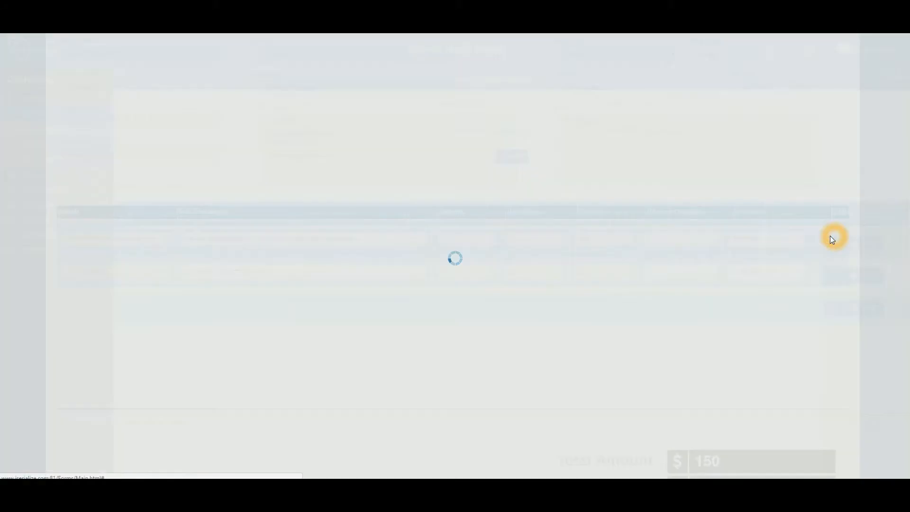
{"action": "left_click", "coordinate": [525, 218]}
{"action": "left_click", "coordinate": [411, 181]}
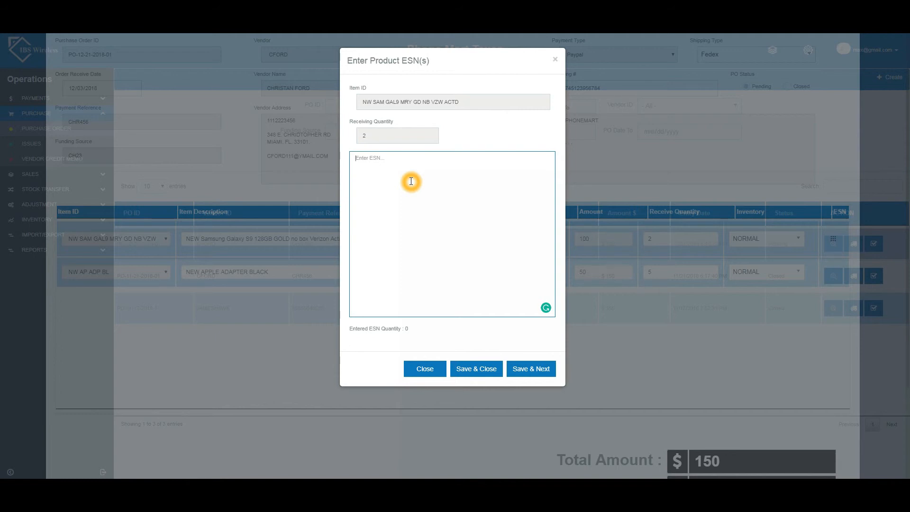
{"action": "type", "text": "SM"}
{"action": "key", "text": "BackSpace"}
{"action": "type", "text": "NGPL123"}
{"action": "key", "text": "Return"}
{"action": "type", "text": "SMGPL456"}
{"action": "left_click", "coordinate": [490, 371]}
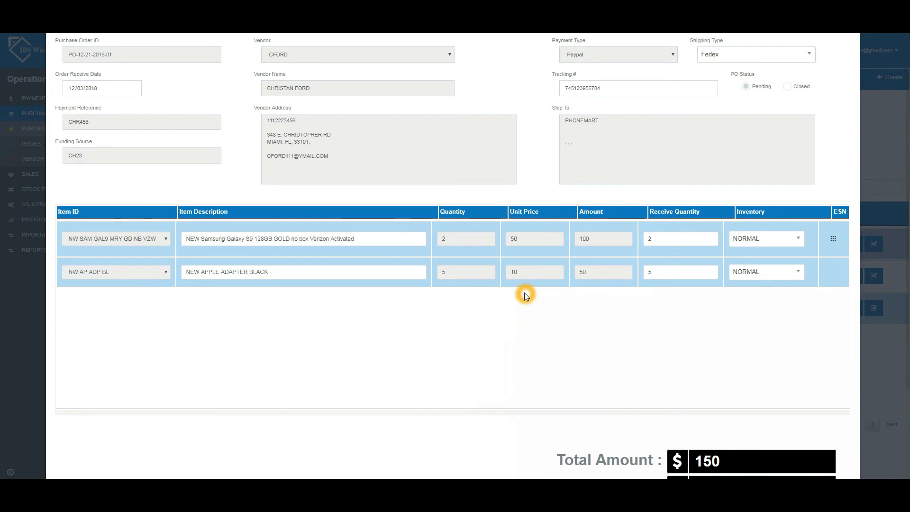
Check the received quantities and the total and received amounts, then update the purchase order and dismiss the confirmation
{"action": "scroll", "coordinate": [525, 294], "scroll_direction": "down", "scroll_amount": 3}
{"action": "left_click", "coordinate": [558, 305]}
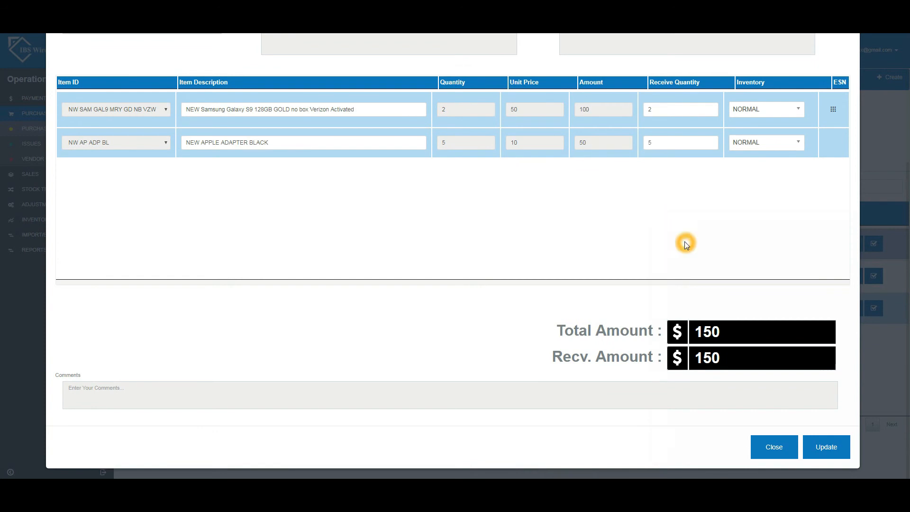
{"action": "scroll", "coordinate": [685, 241], "scroll_direction": "up", "scroll_amount": 2}
{"action": "left_click", "coordinate": [652, 242]}
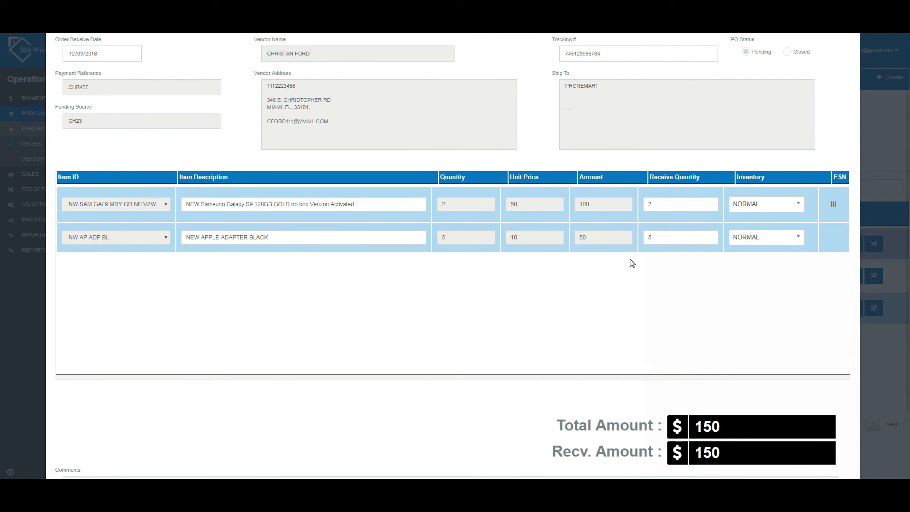
{"action": "left_click", "coordinate": [487, 251]}
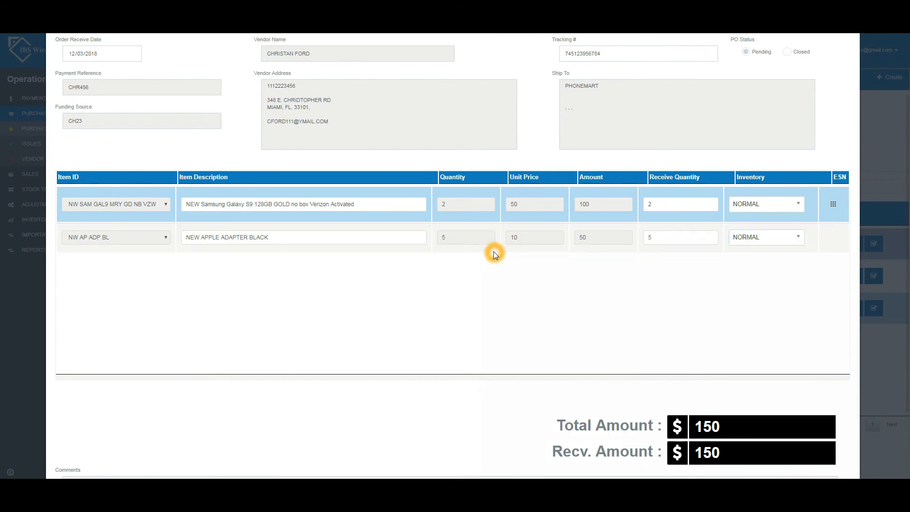
{"action": "scroll", "coordinate": [494, 251], "scroll_direction": "down", "scroll_amount": 2}
{"action": "left_click", "coordinate": [823, 447]}
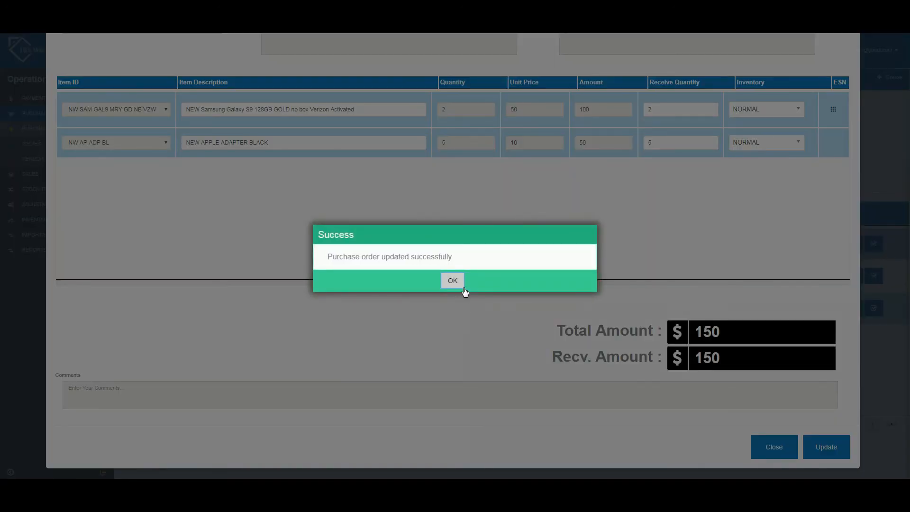
{"action": "left_click", "coordinate": [453, 282]}
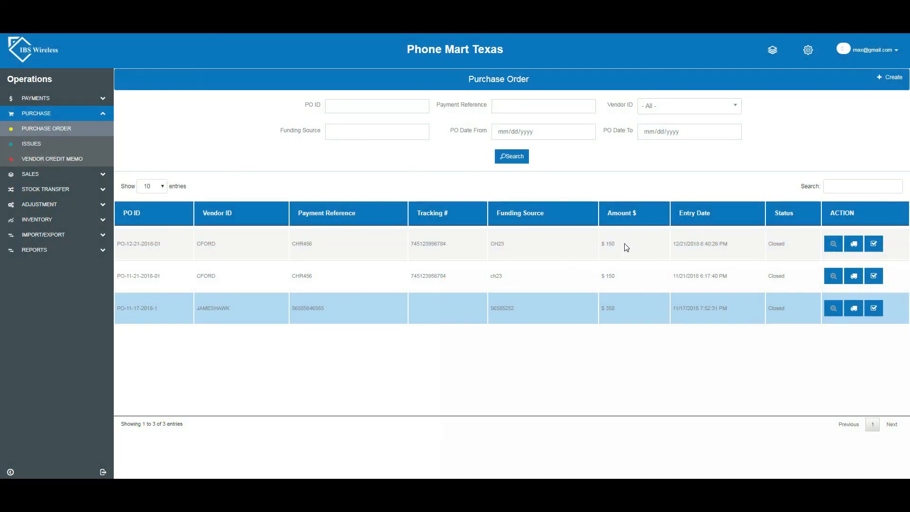
Open the received items of the purchase order entered on 12/21/2018 and examine its line items and amounts
{"action": "left_click", "coordinate": [874, 245]}
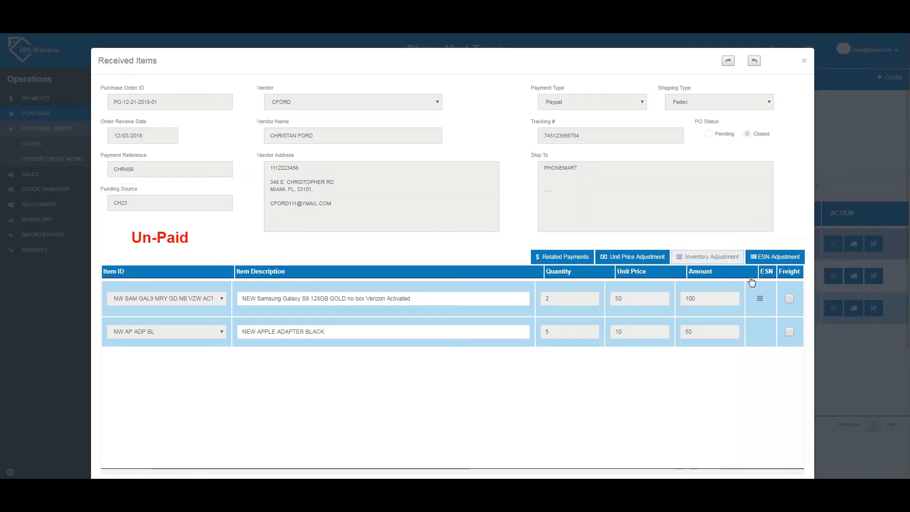
{"action": "left_click", "coordinate": [660, 371]}
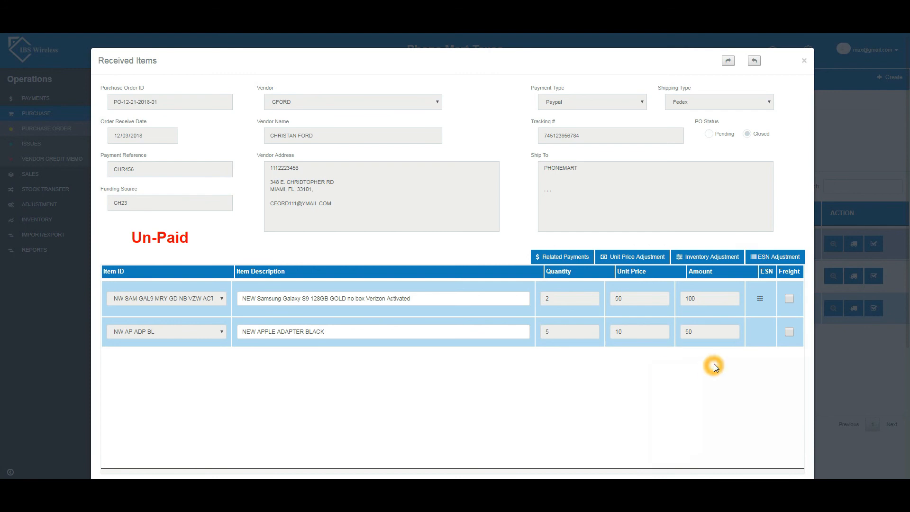
{"action": "scroll", "coordinate": [716, 363], "scroll_direction": "down", "scroll_amount": 2}
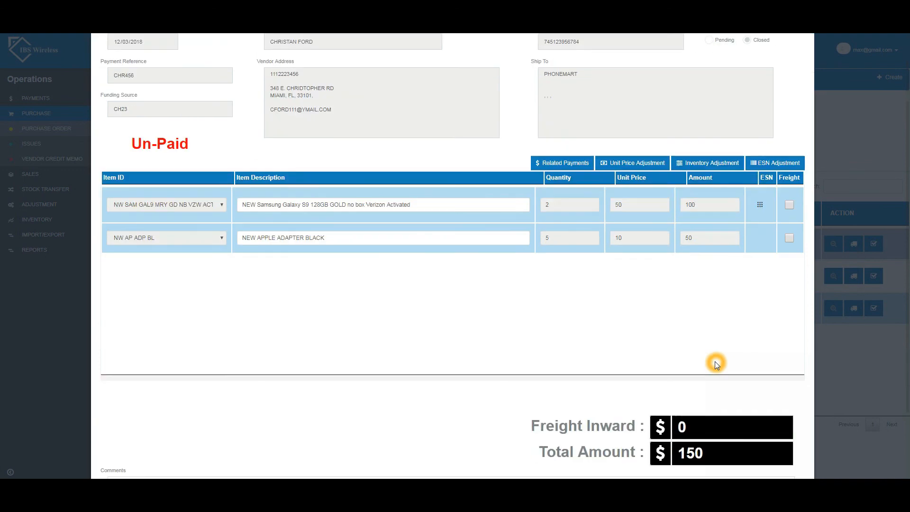
{"action": "scroll", "coordinate": [715, 361], "scroll_direction": "up", "scroll_amount": 2}
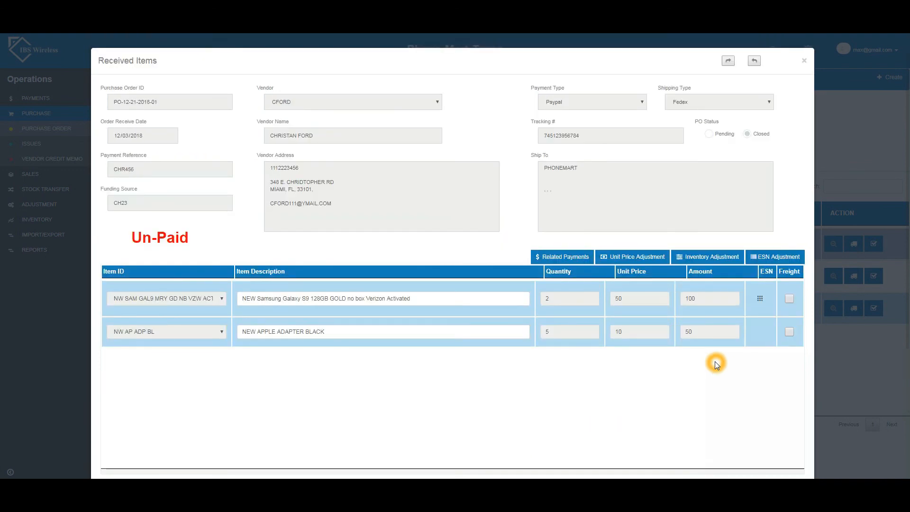
{"action": "left_click", "coordinate": [717, 339]}
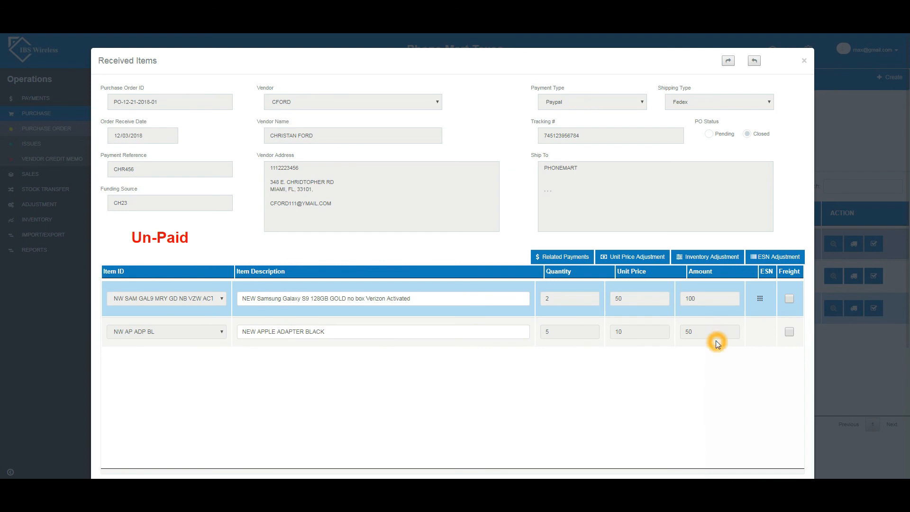
View the product ESNs recorded for the received Samsung Galaxy S9 item, then close the ESN list
{"action": "left_click", "coordinate": [760, 298]}
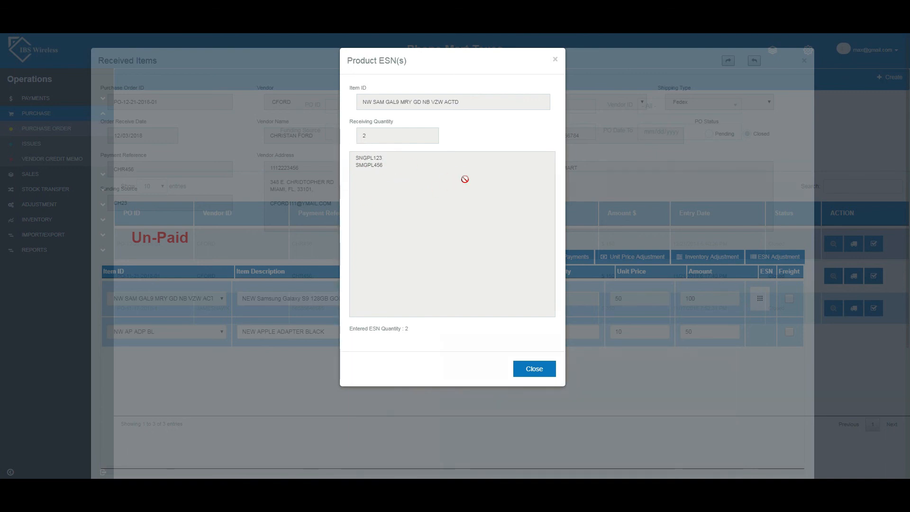
{"action": "left_click", "coordinate": [569, 64]}
{"action": "left_click", "coordinate": [556, 59]}
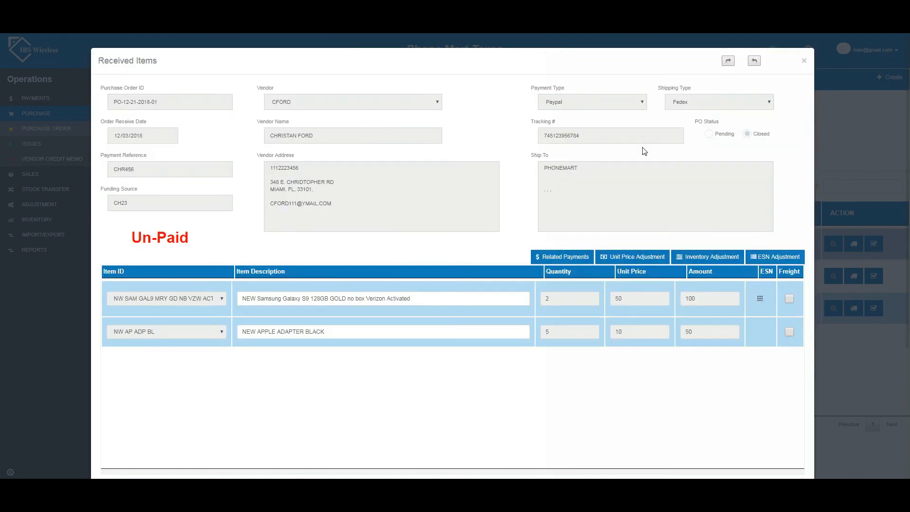
Examine the received order's PO status, shipping details, and freight inward and total amounts
{"action": "left_click", "coordinate": [720, 134]}
{"action": "left_click", "coordinate": [719, 174]}
{"action": "left_click", "coordinate": [803, 62]}
{"action": "scroll", "coordinate": [780, 118], "scroll_direction": "down", "scroll_amount": 2}
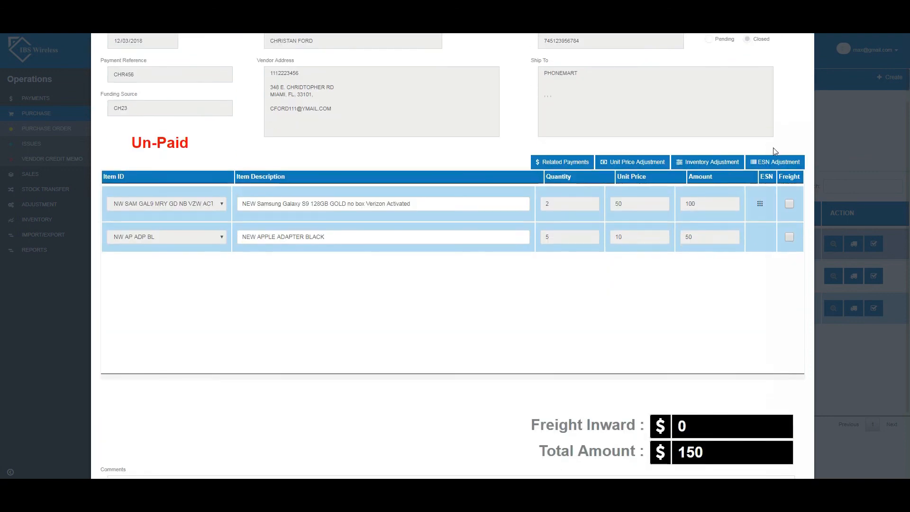